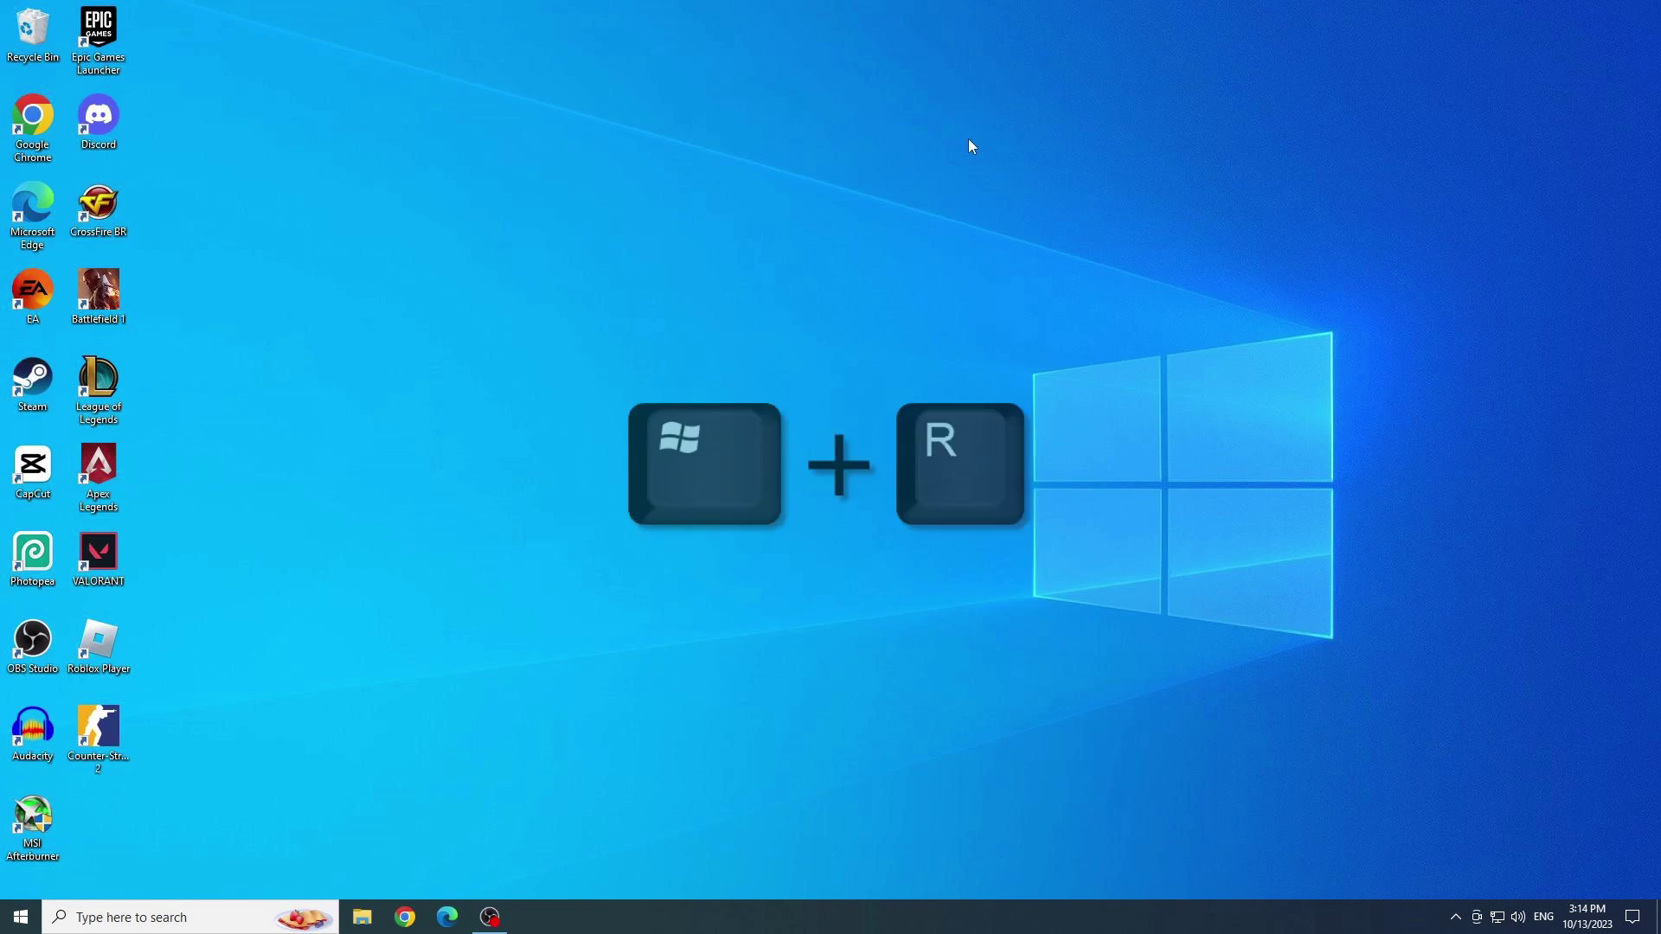
# Bring up the Run prompt to enter %localappdata%.
pyautogui.press('super+r')
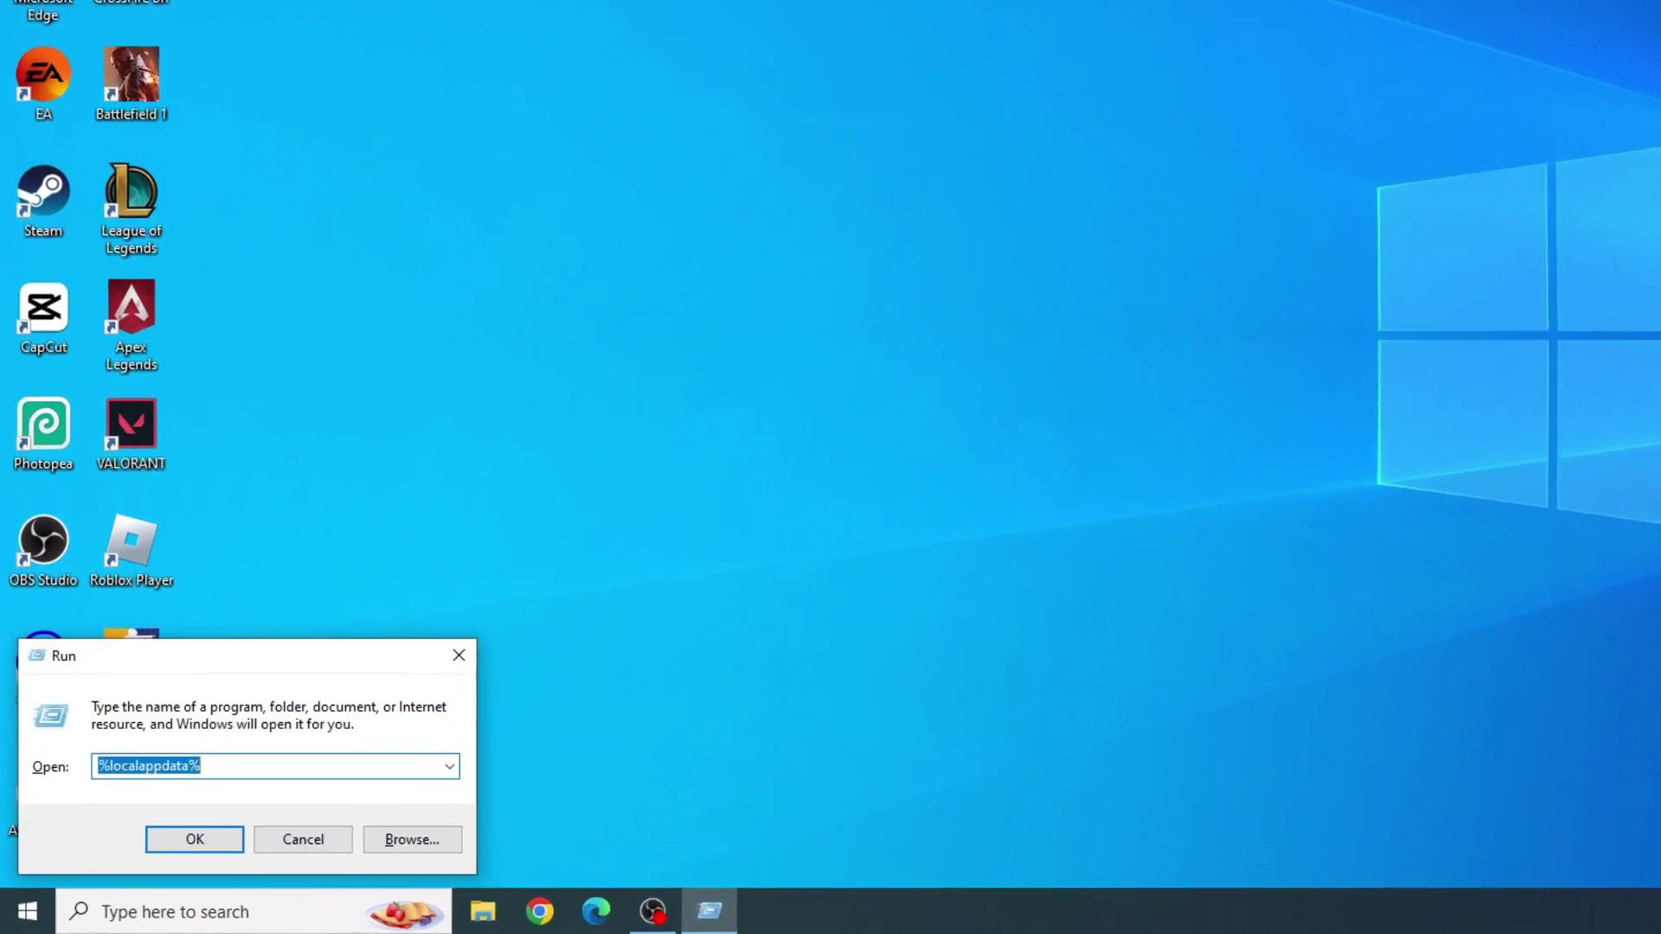
pyautogui.write('%')
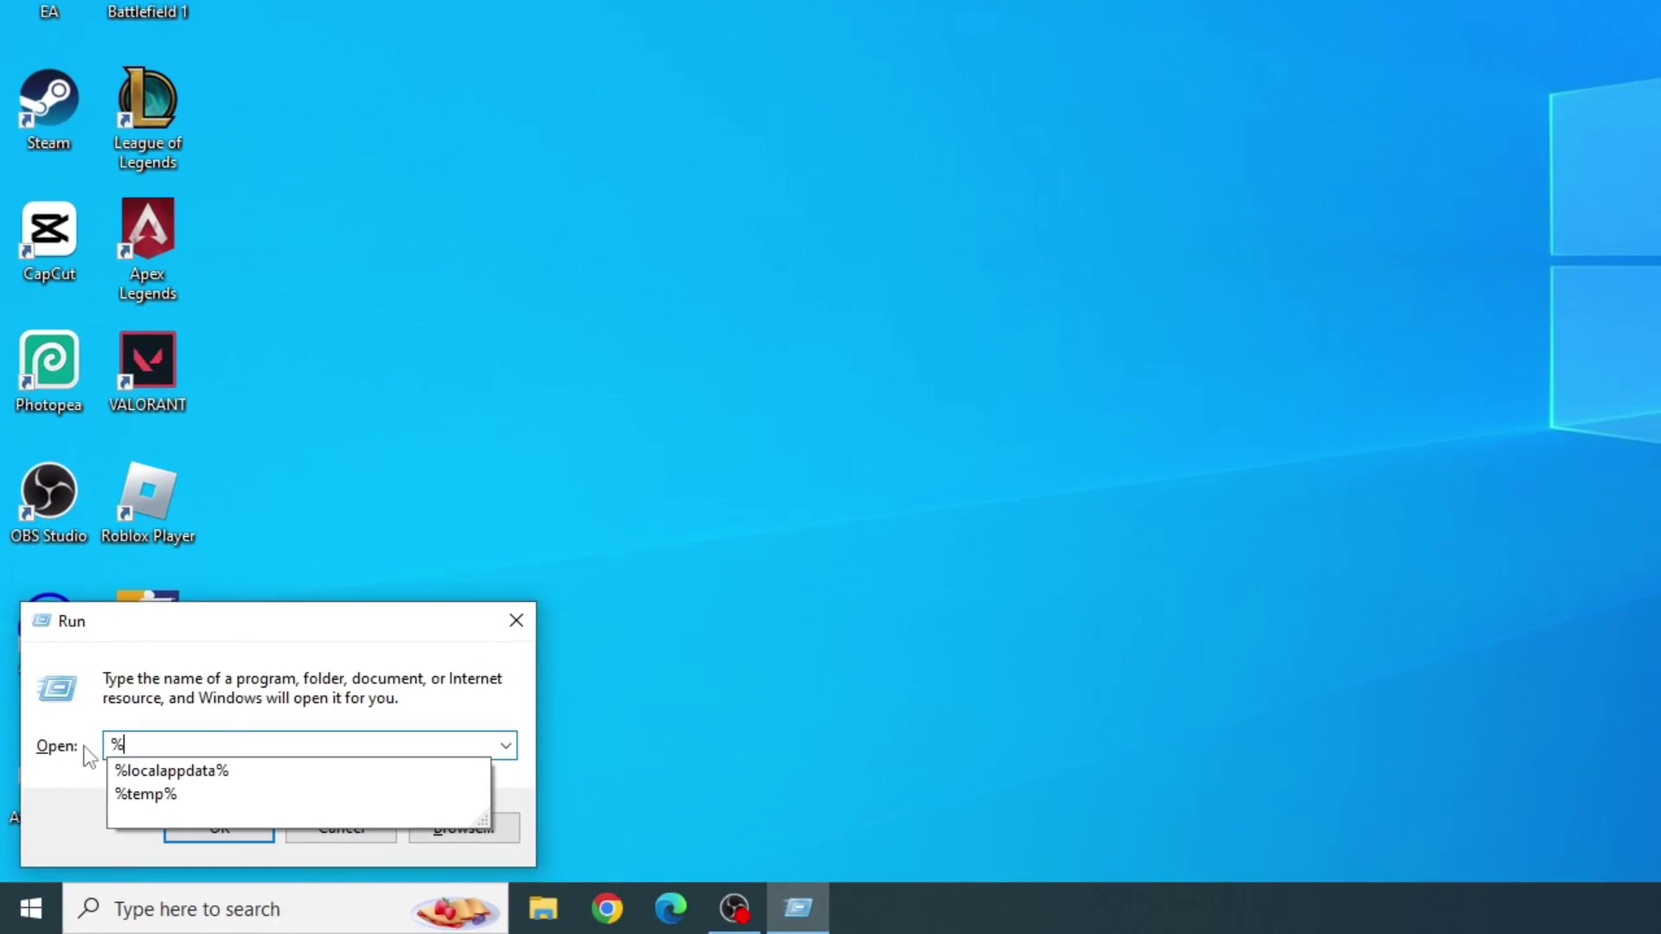
pyautogui.write('localappdata')
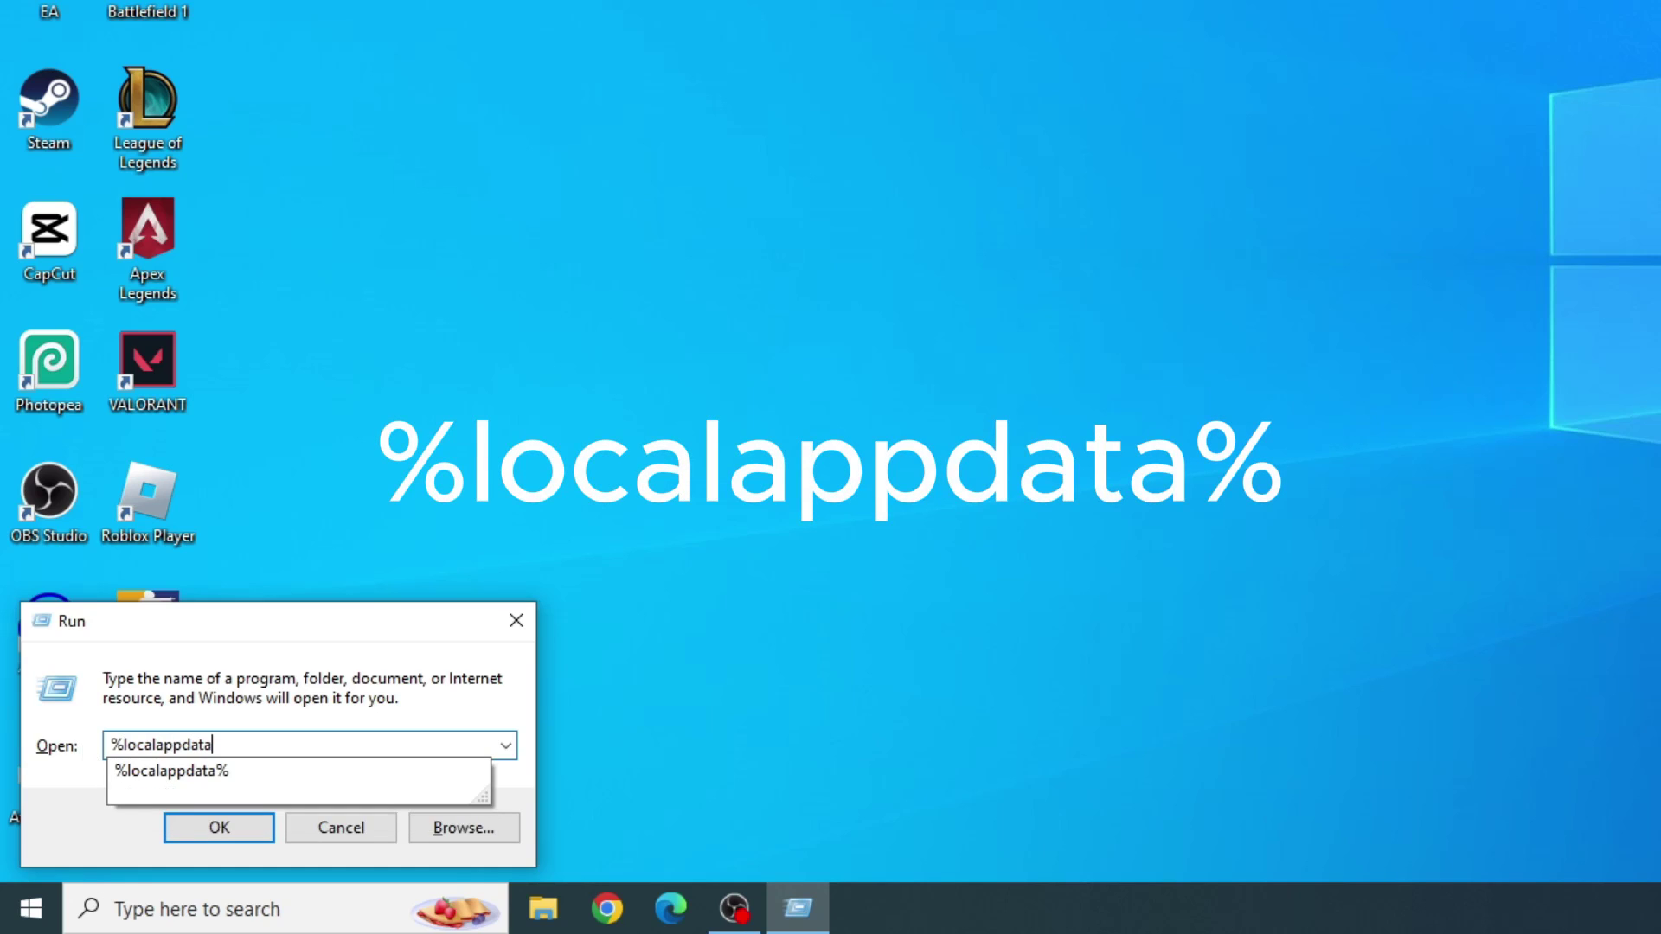
pyautogui.write('%')
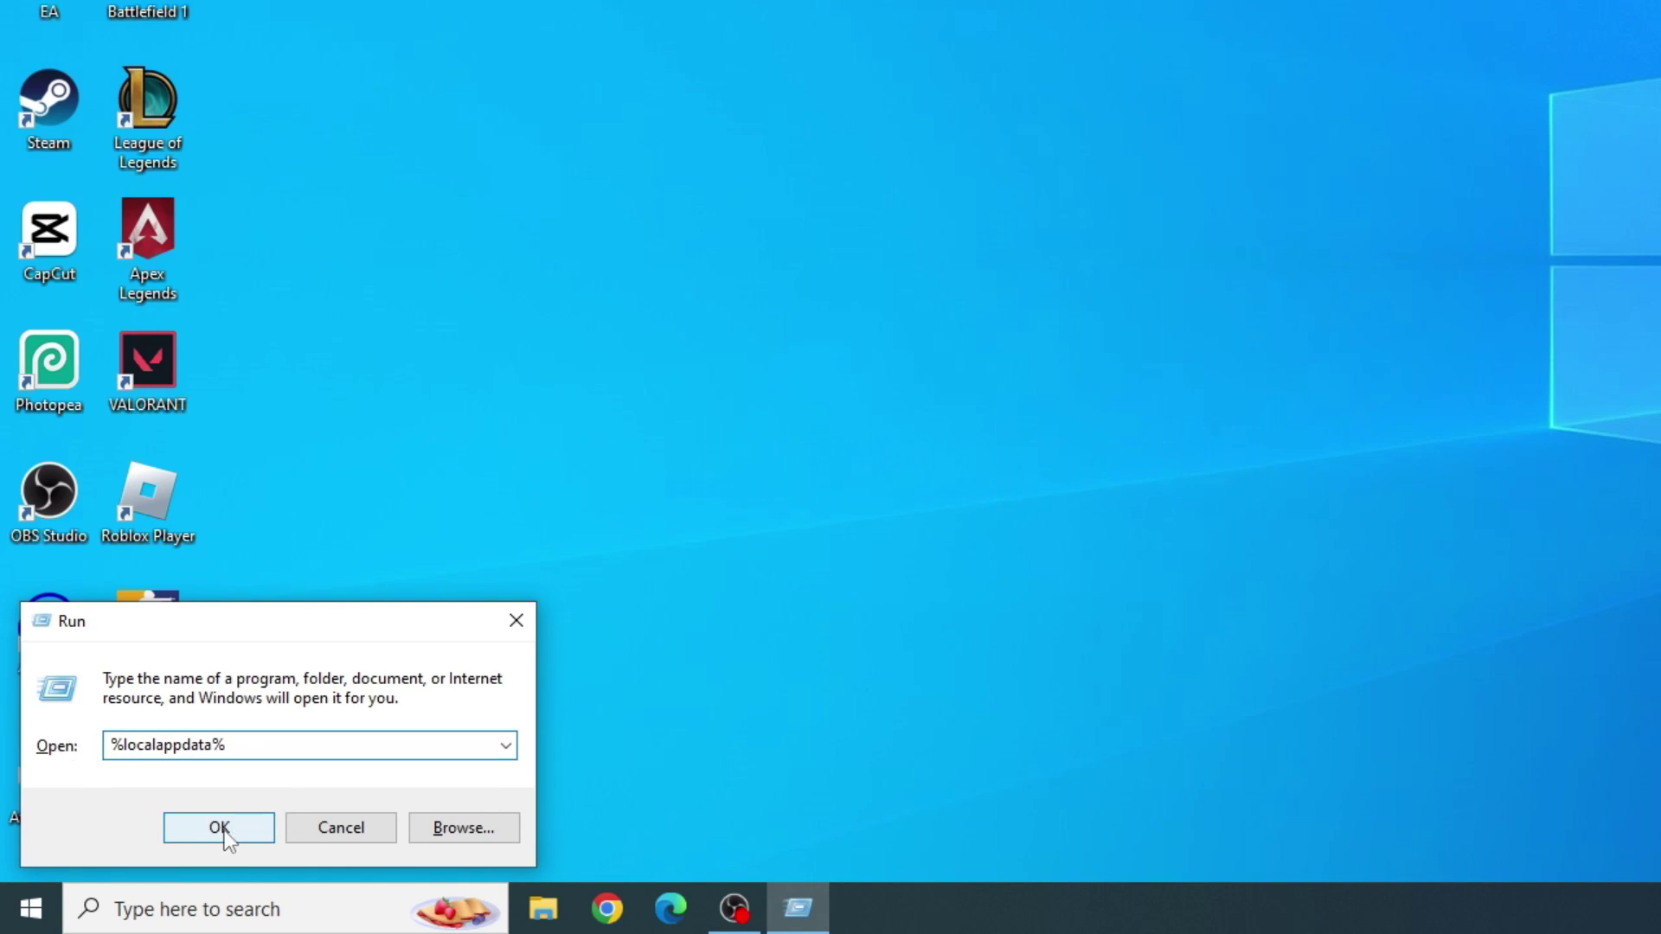
# Run RobloxPlayerLauncher from AppData\Local\Roblox\Versions\version-9fd31cae223e4d53.
pyautogui.click(218, 827)
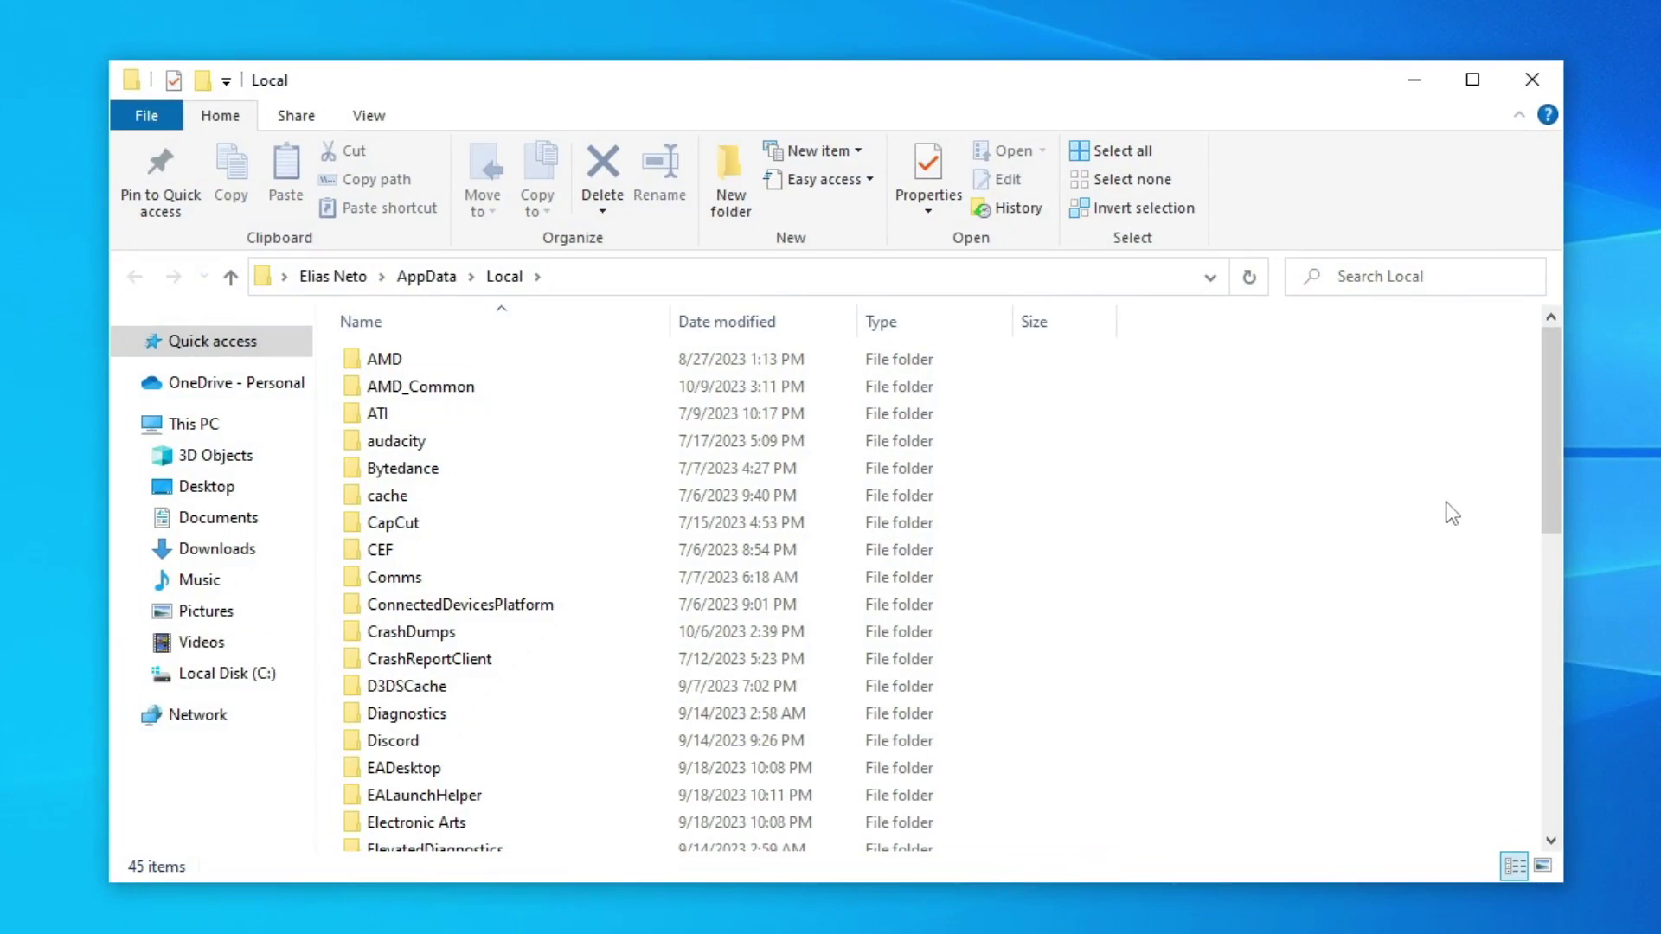
pyautogui.scroll(-2, 1419, 487)
pyautogui.scroll(-2, 1419, 486)
pyautogui.scroll(-2, 1419, 484)
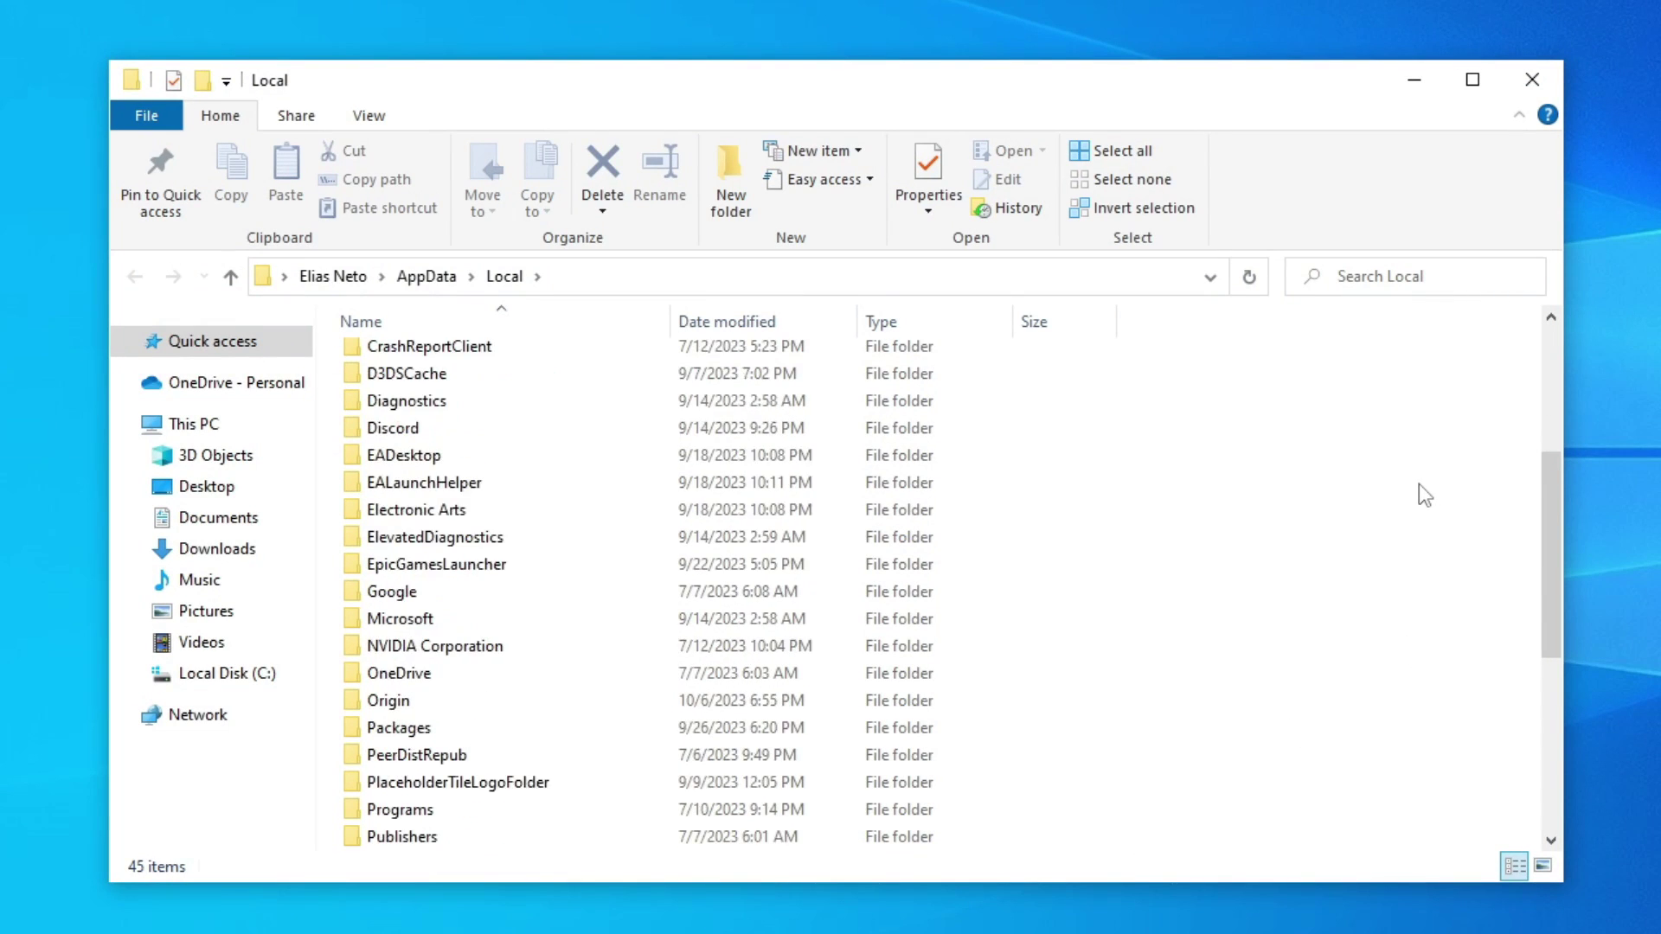
pyautogui.scroll(-2, 1419, 483)
pyautogui.scroll(-1, 1418, 485)
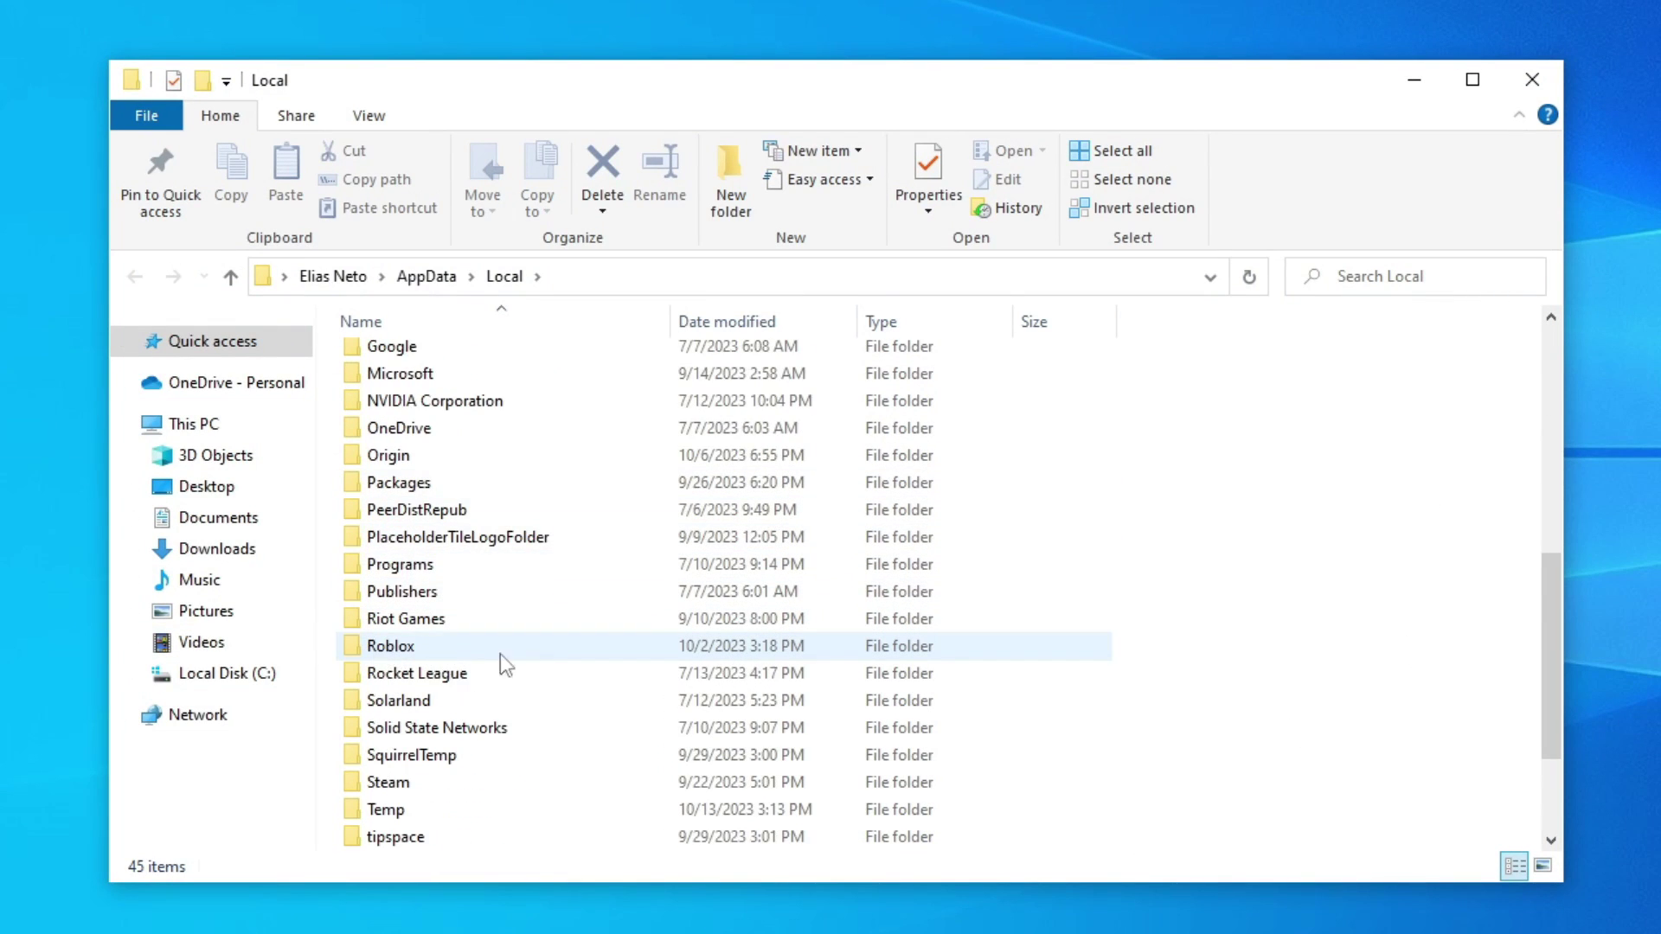
pyautogui.doubleClick(475, 646)
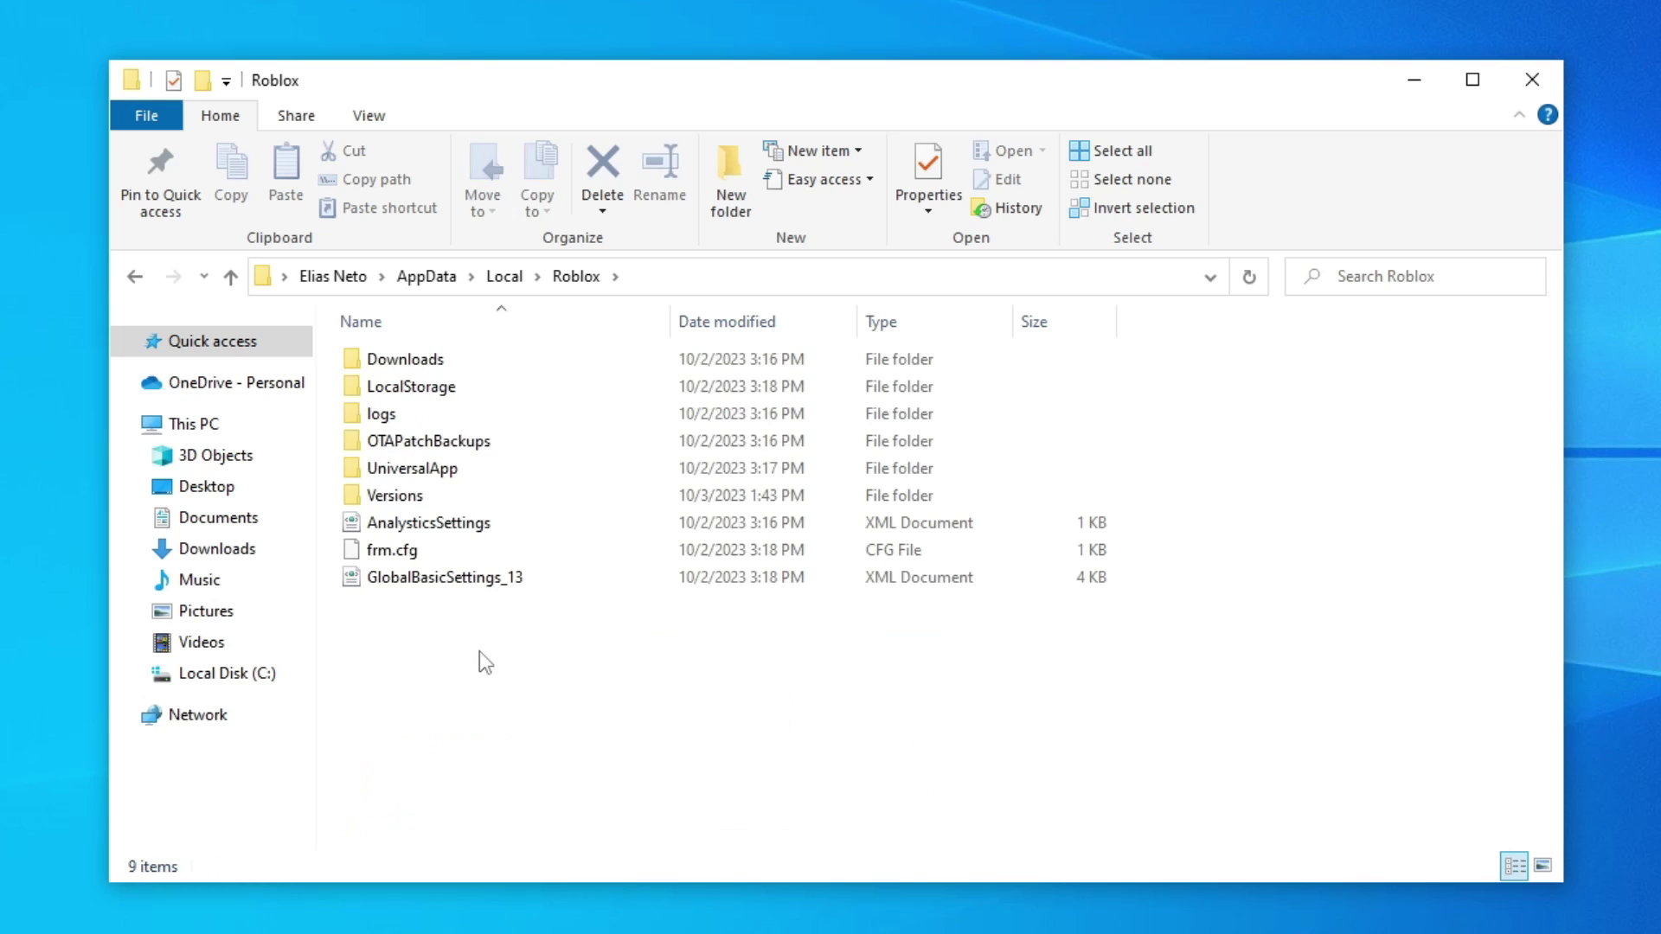
pyautogui.doubleClick(508, 504)
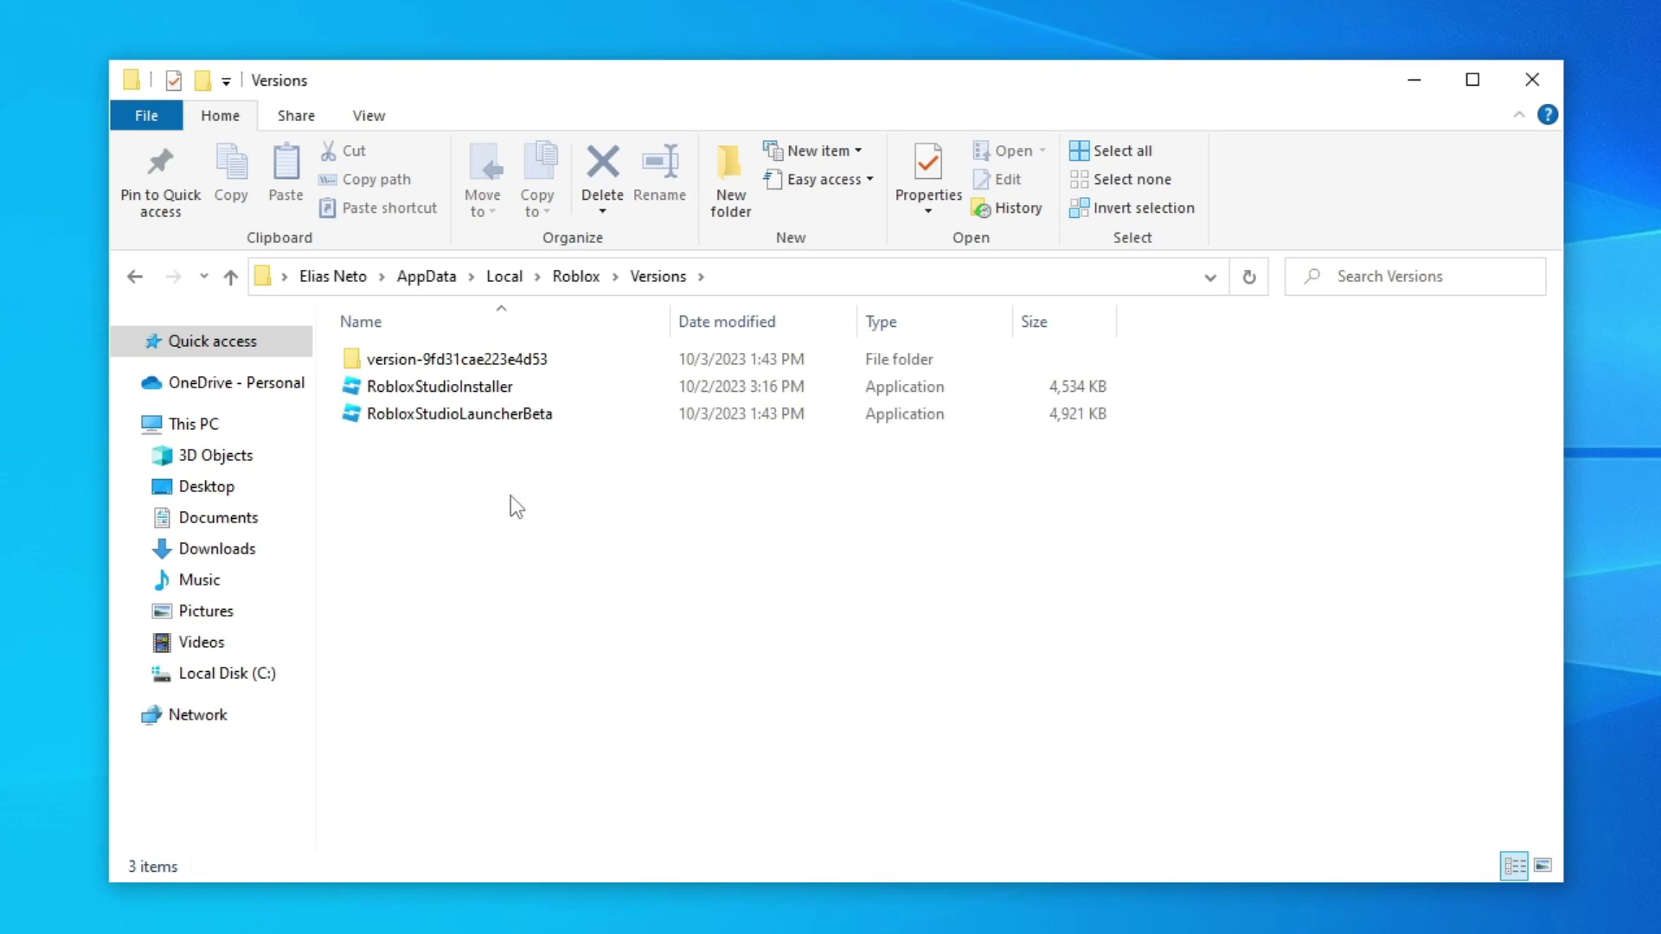
pyautogui.doubleClick(500, 357)
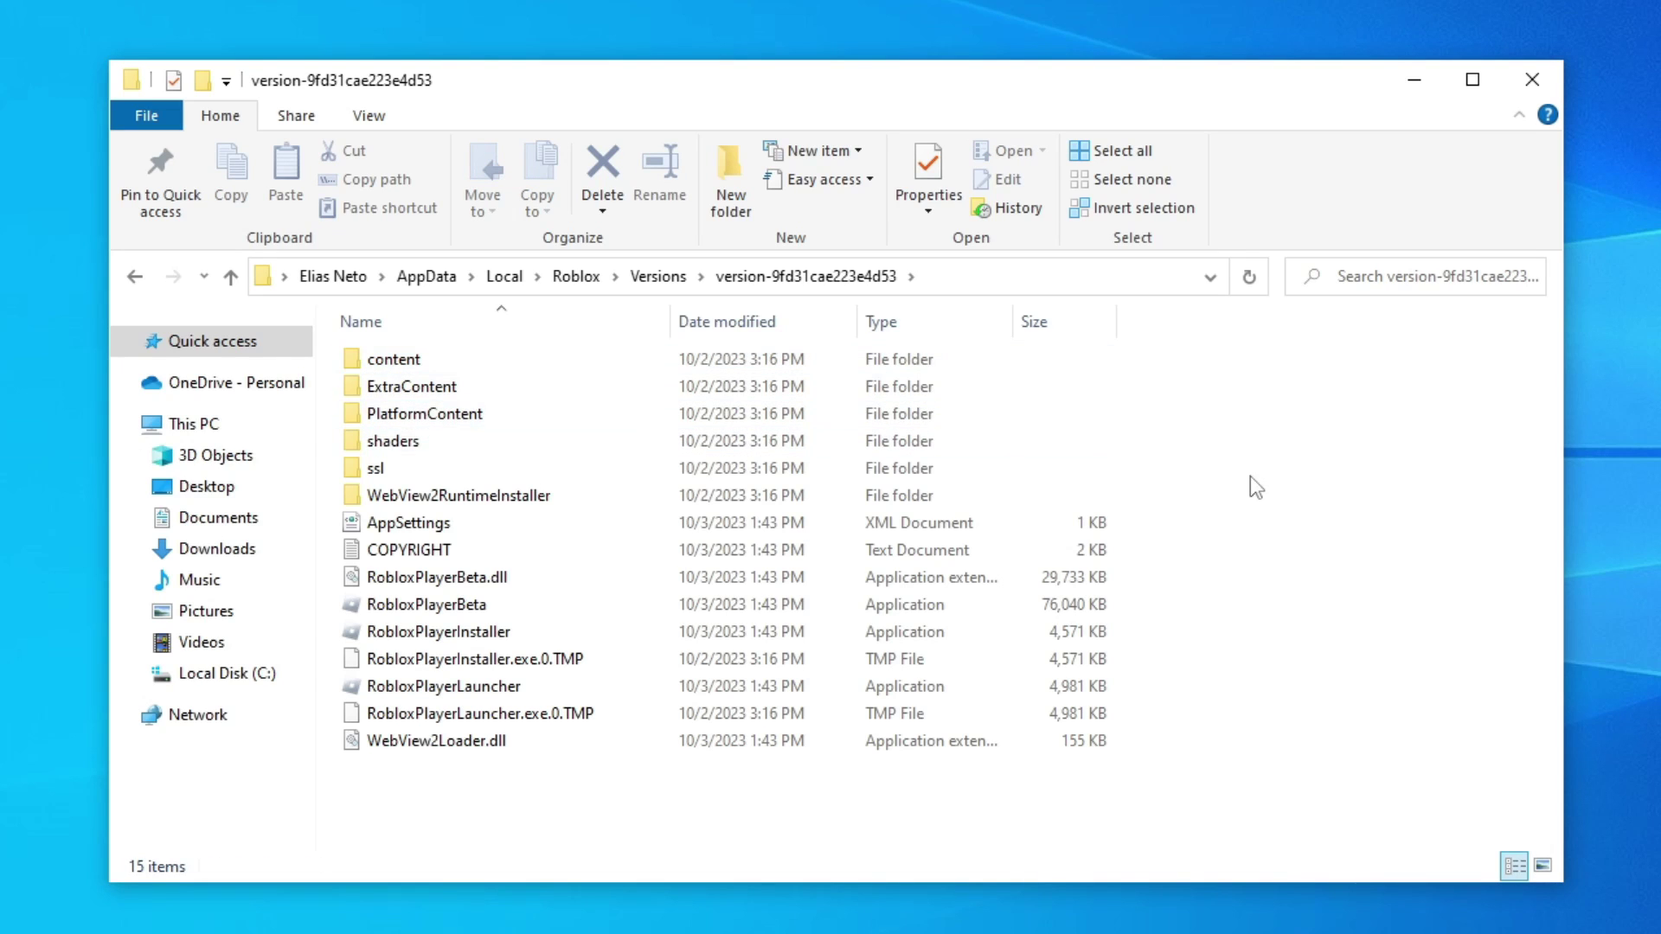
pyautogui.click(397, 689)
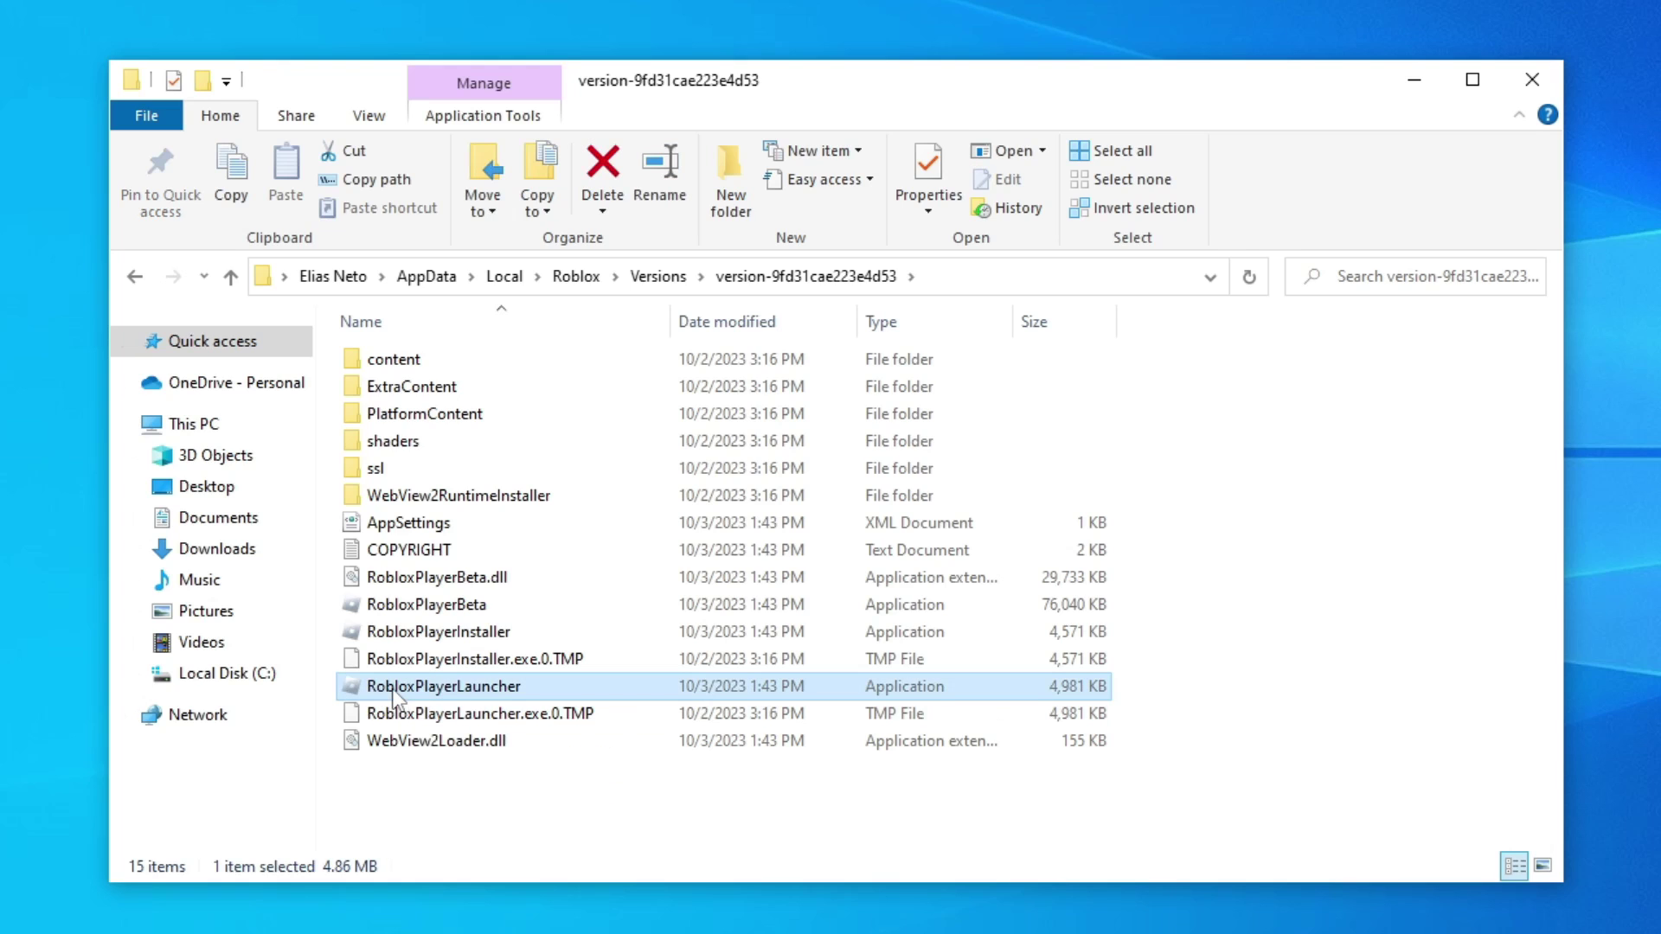
pyautogui.doubleClick(395, 689)
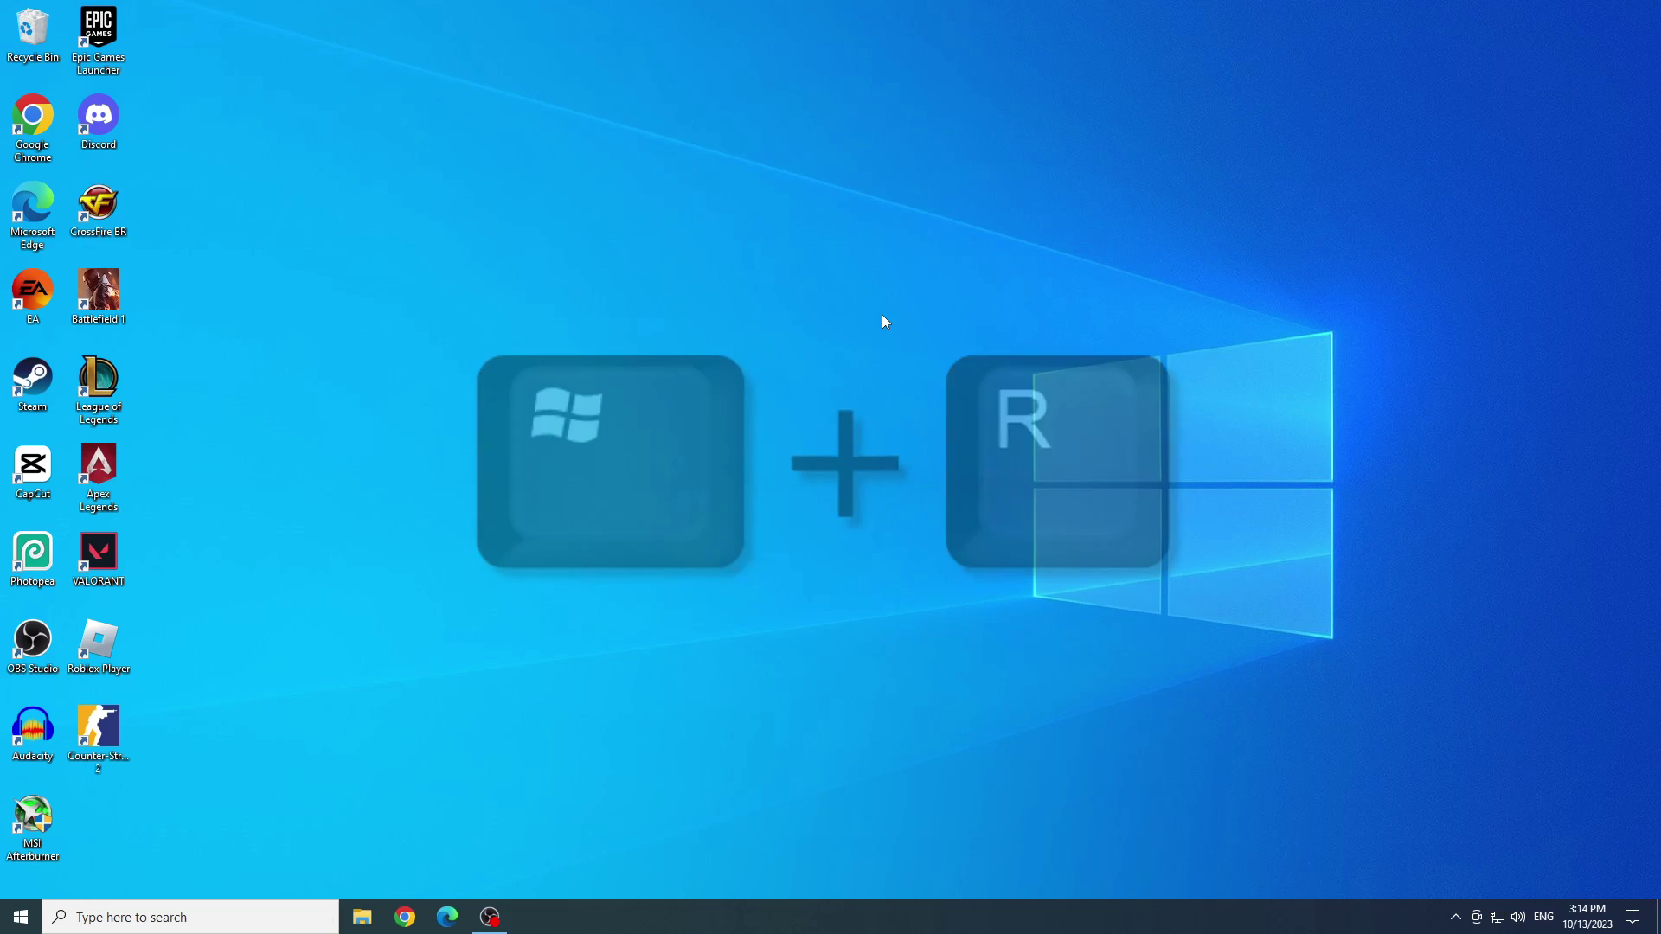
# Open the AppData\Local folder again via %localappdata% in the Run prompt.
pyautogui.press('super+r')
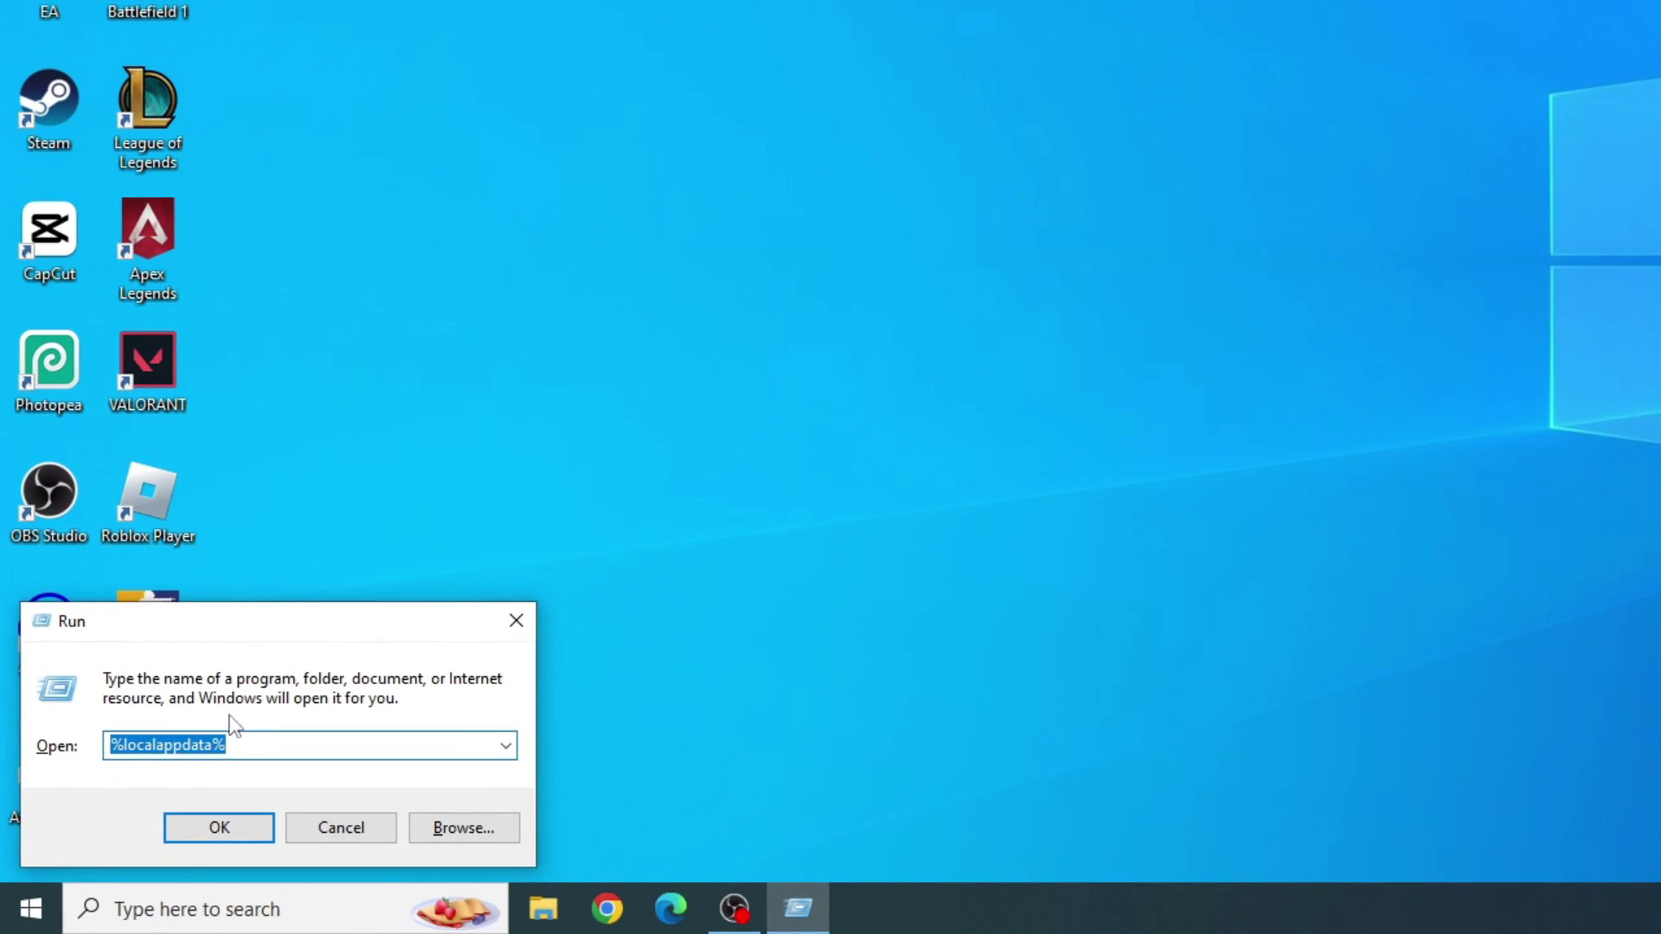
pyautogui.click(256, 744)
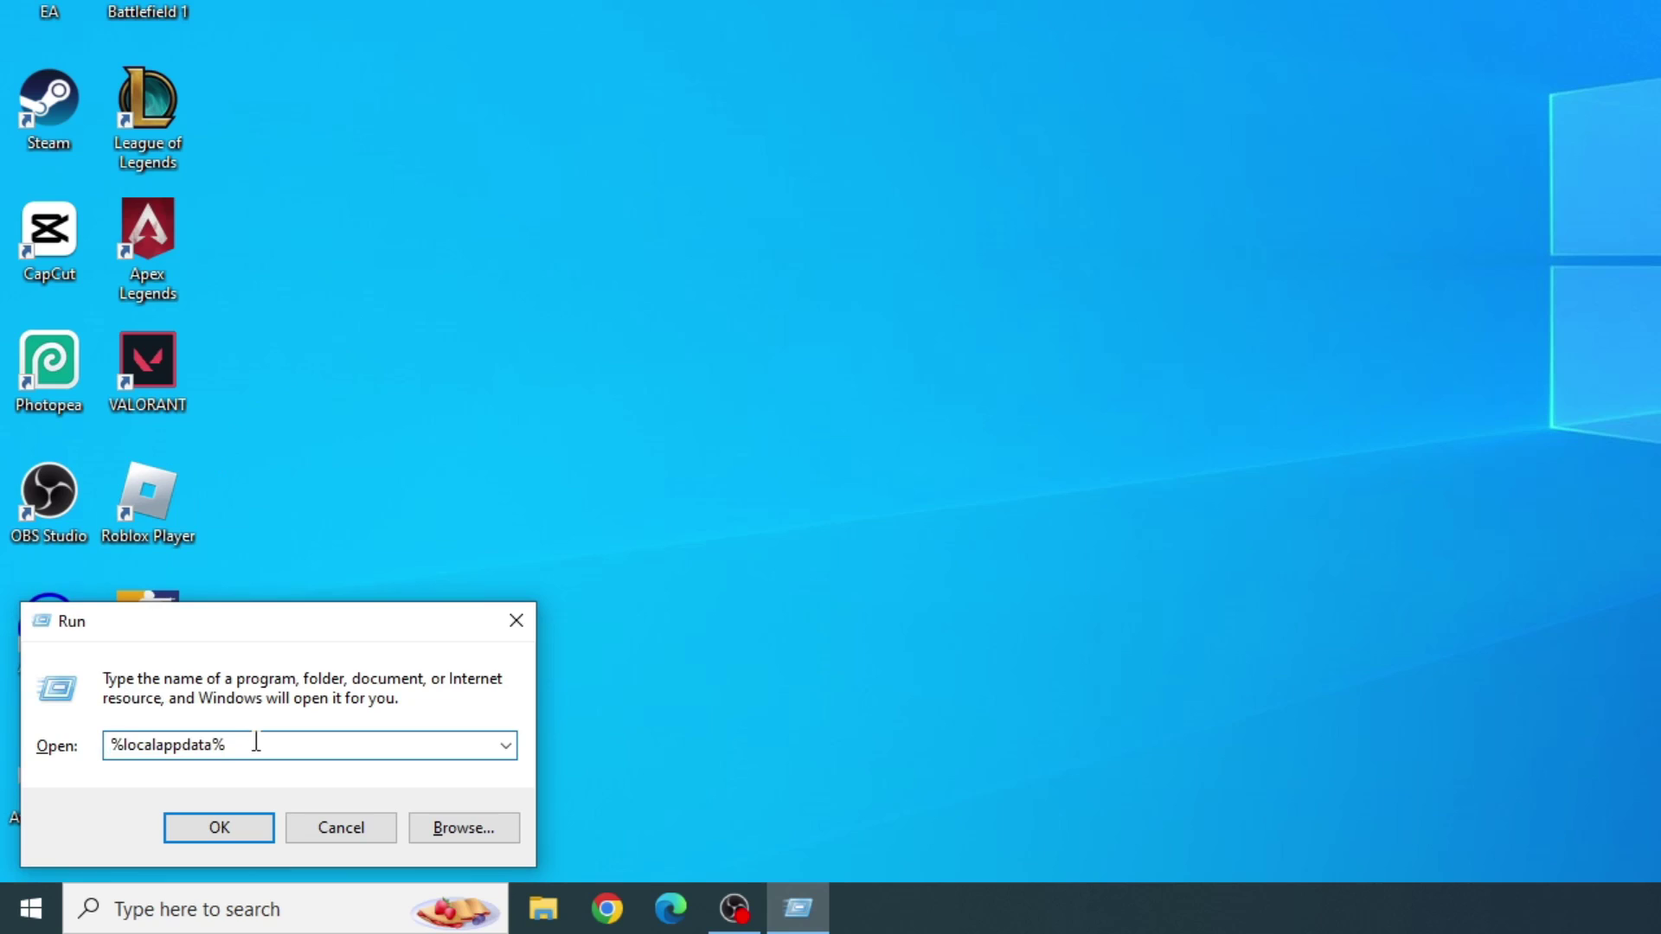
pyautogui.click(218, 828)
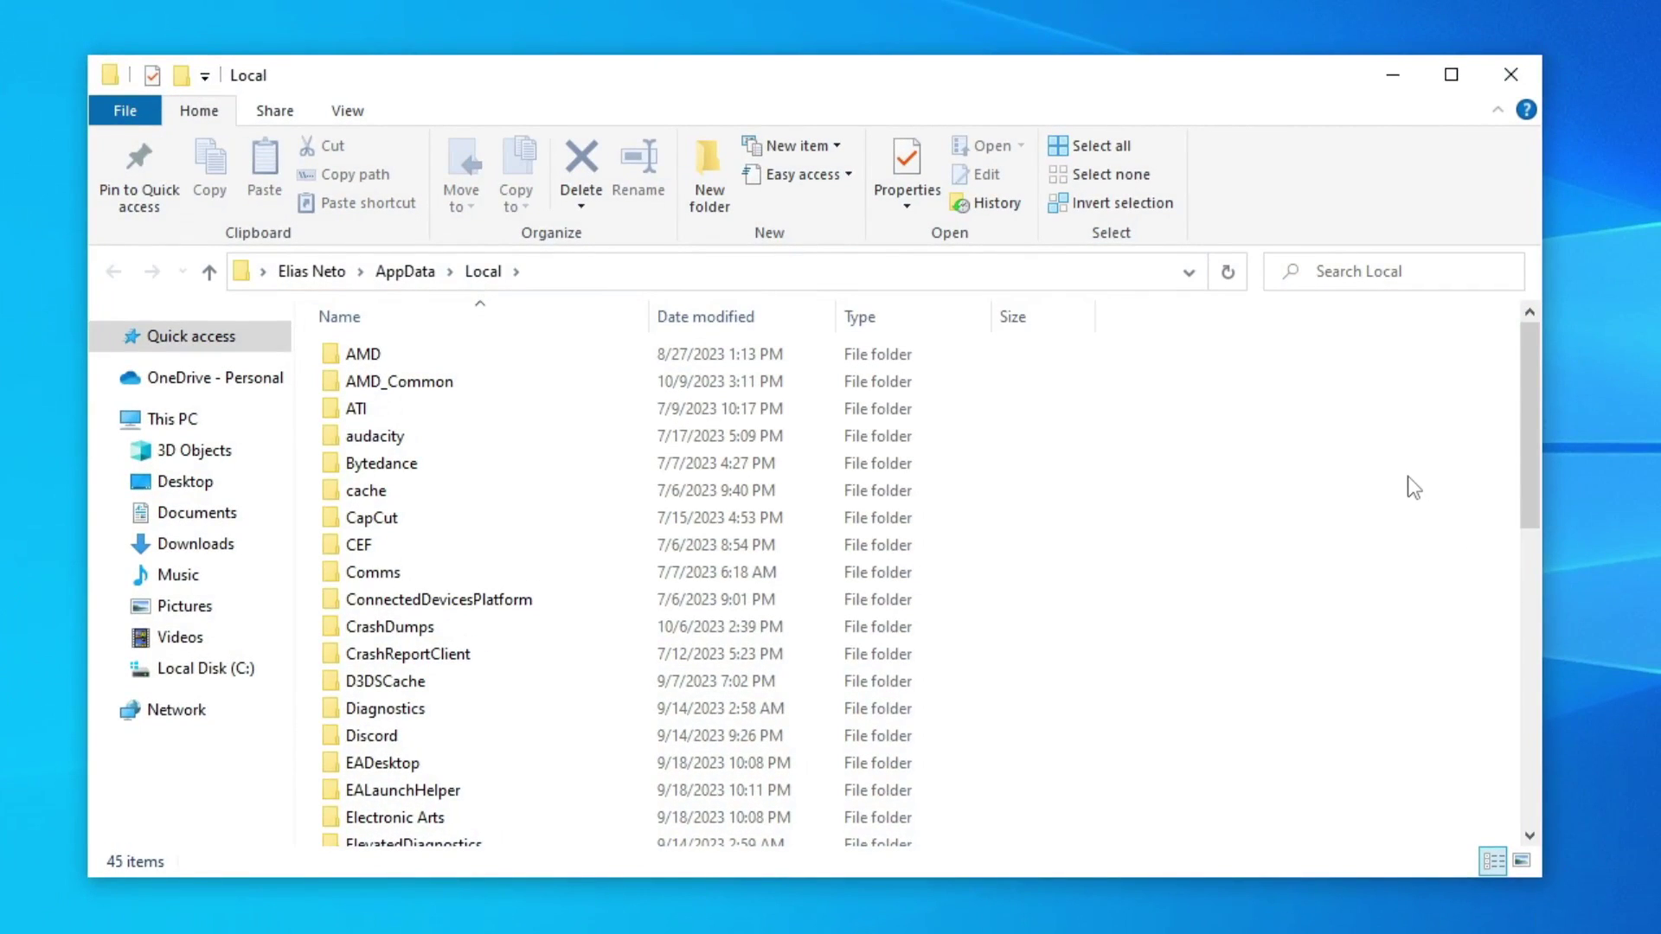
pyautogui.scroll(-2, 1407, 470)
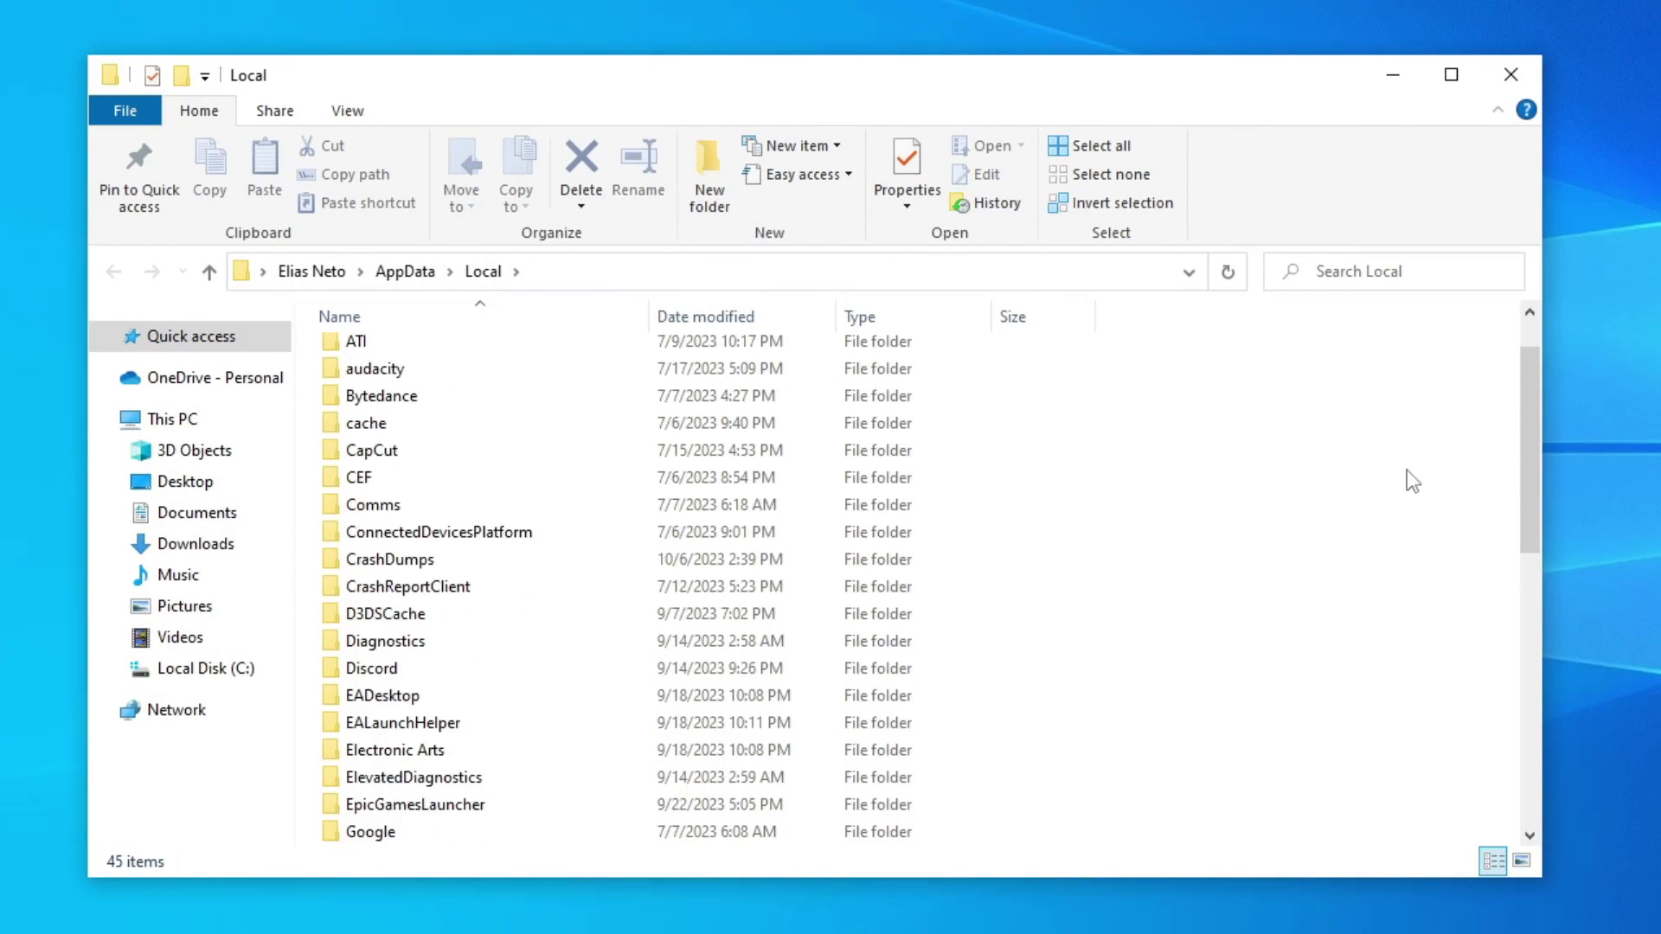
pyautogui.scroll(-2, 1407, 470)
pyautogui.scroll(-1, 1407, 470)
pyautogui.scroll(-3, 1407, 469)
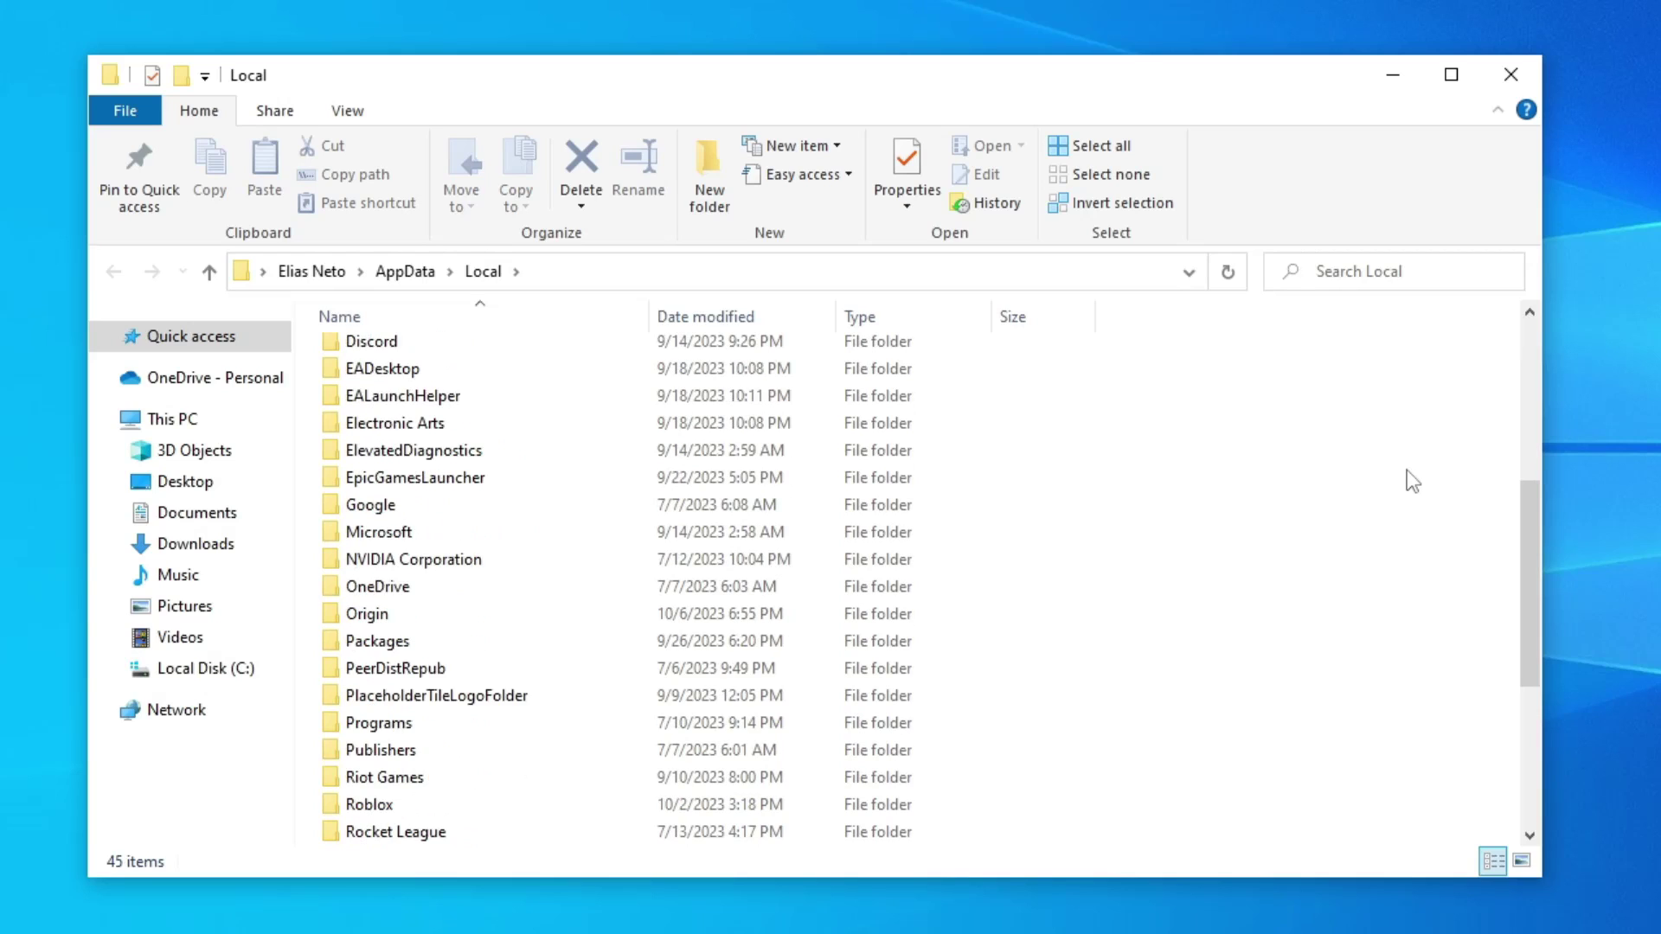
pyautogui.scroll(-3, 1407, 470)
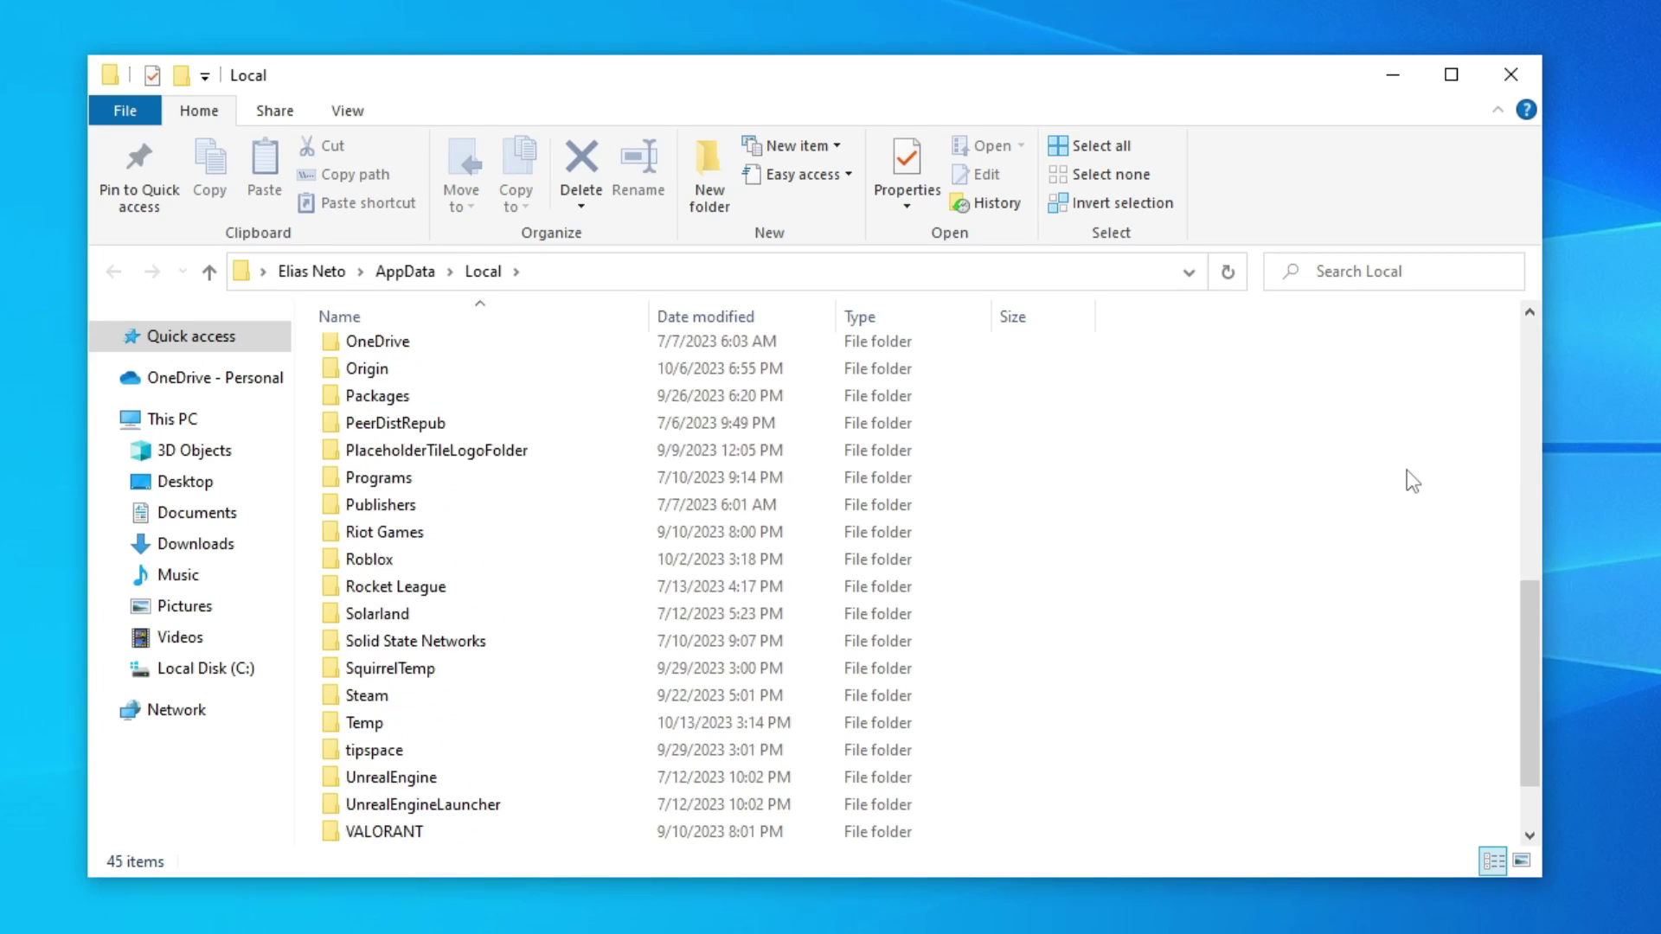
# Target the Roblox folder in AppData\Local for deletion, then close the Local window.
pyautogui.rightClick(369, 559)
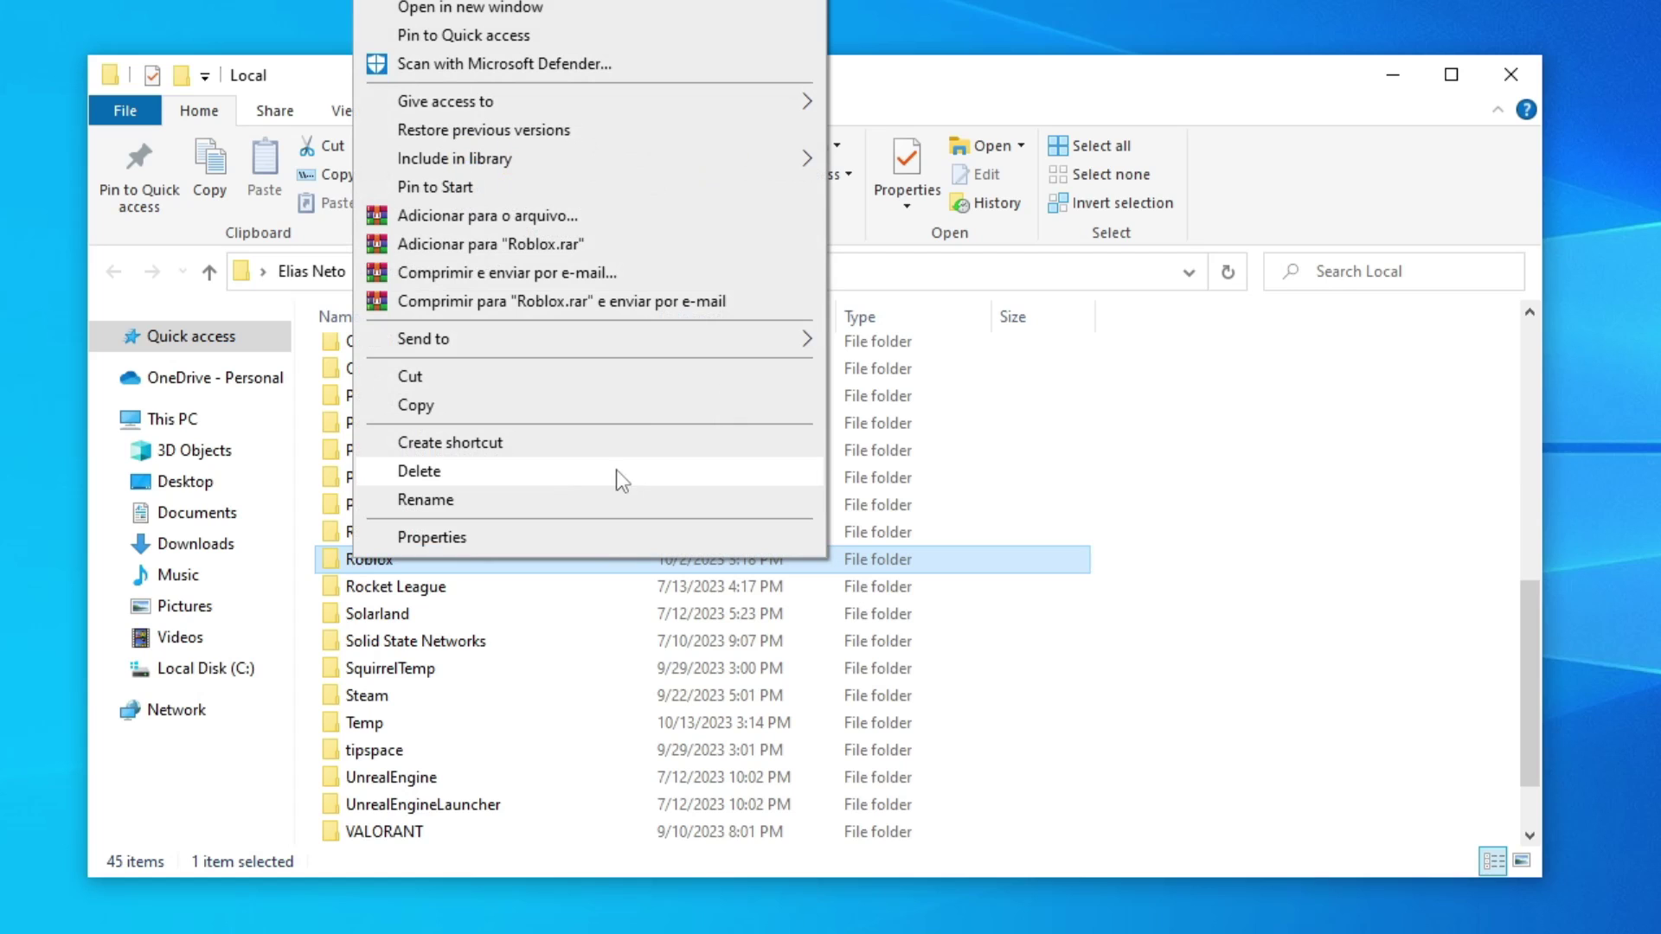
pyautogui.click(1388, 561)
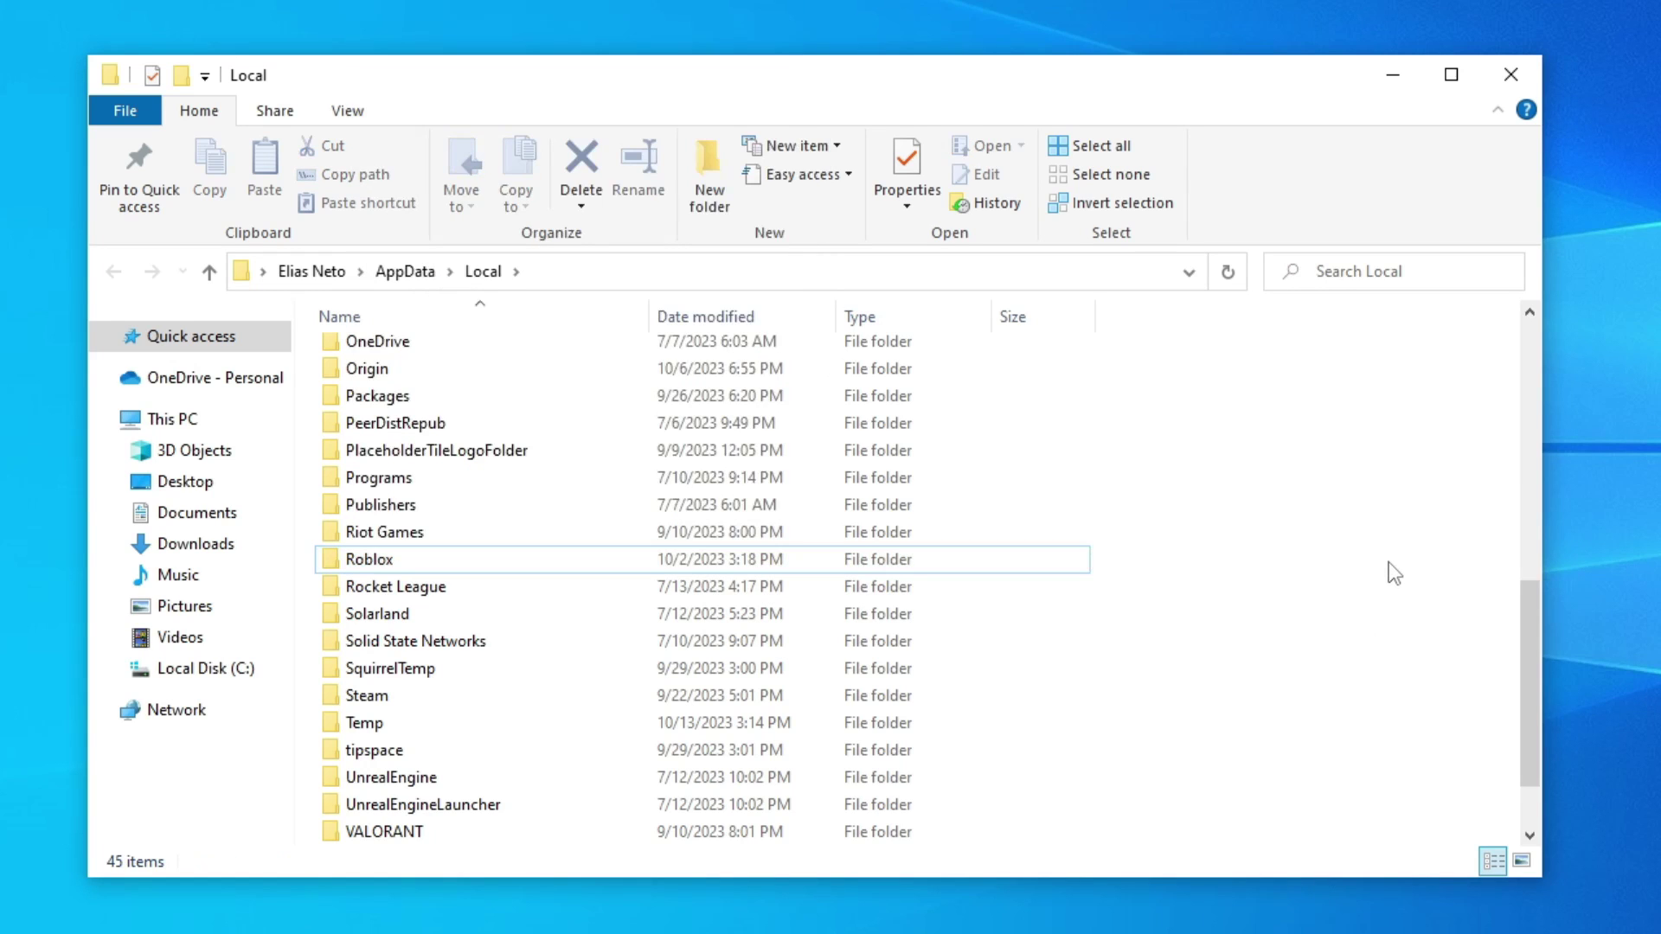
pyautogui.click(1511, 74)
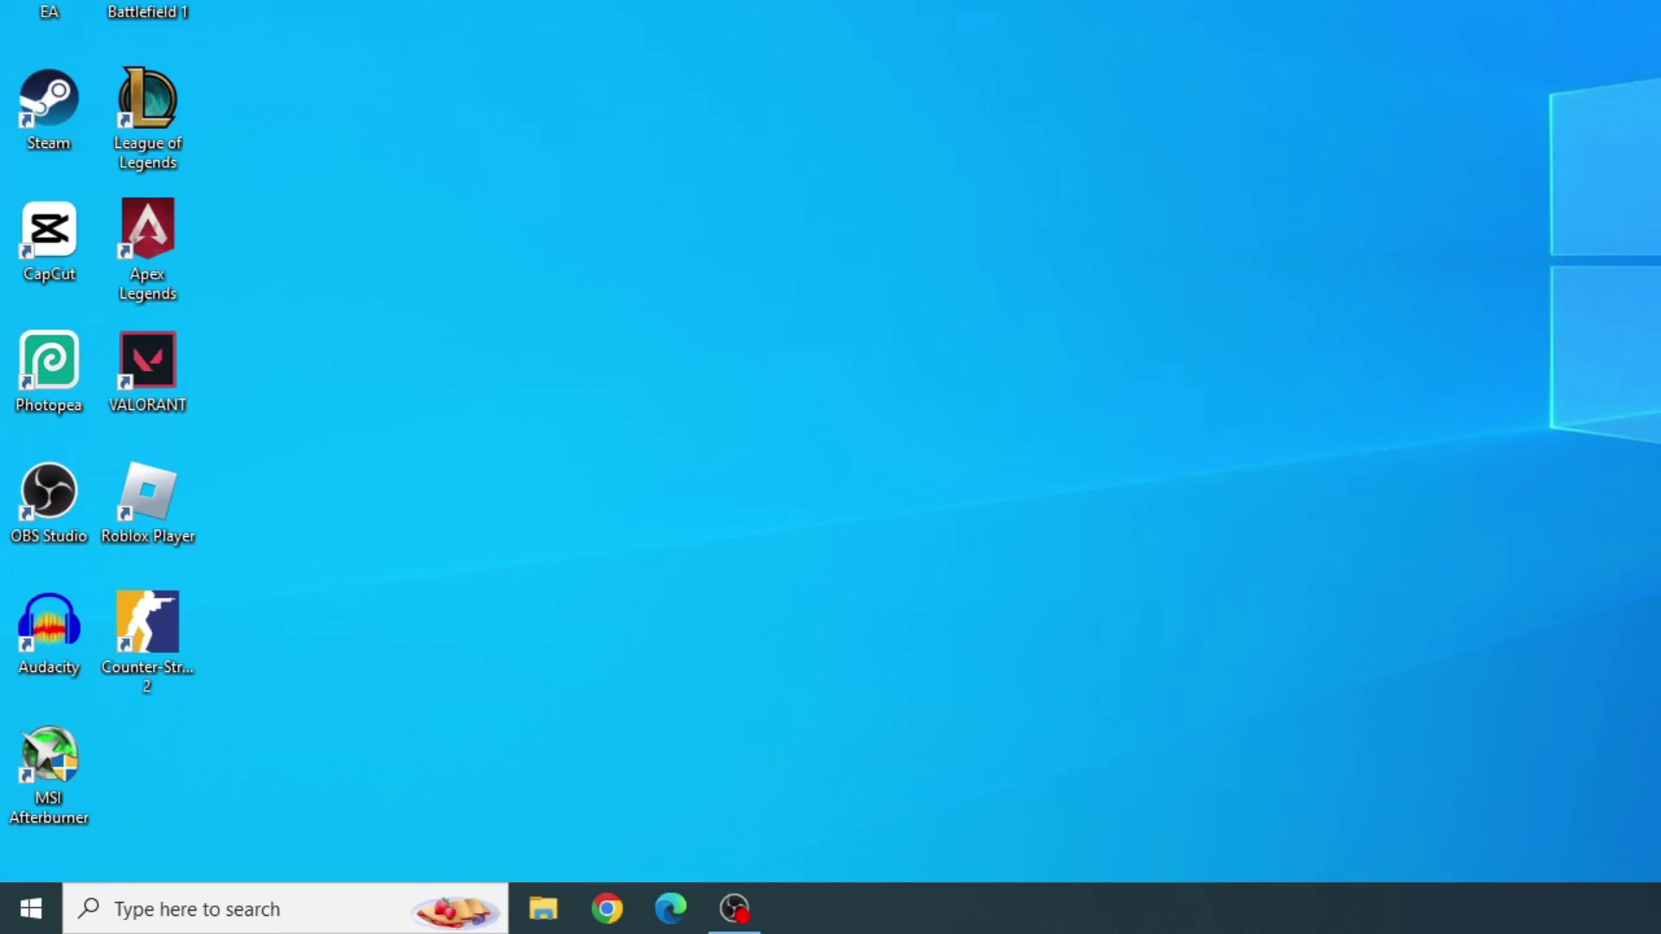
# Open %temp% via the Run prompt and target its Roblox folder for deletion.
pyautogui.press('super+r')
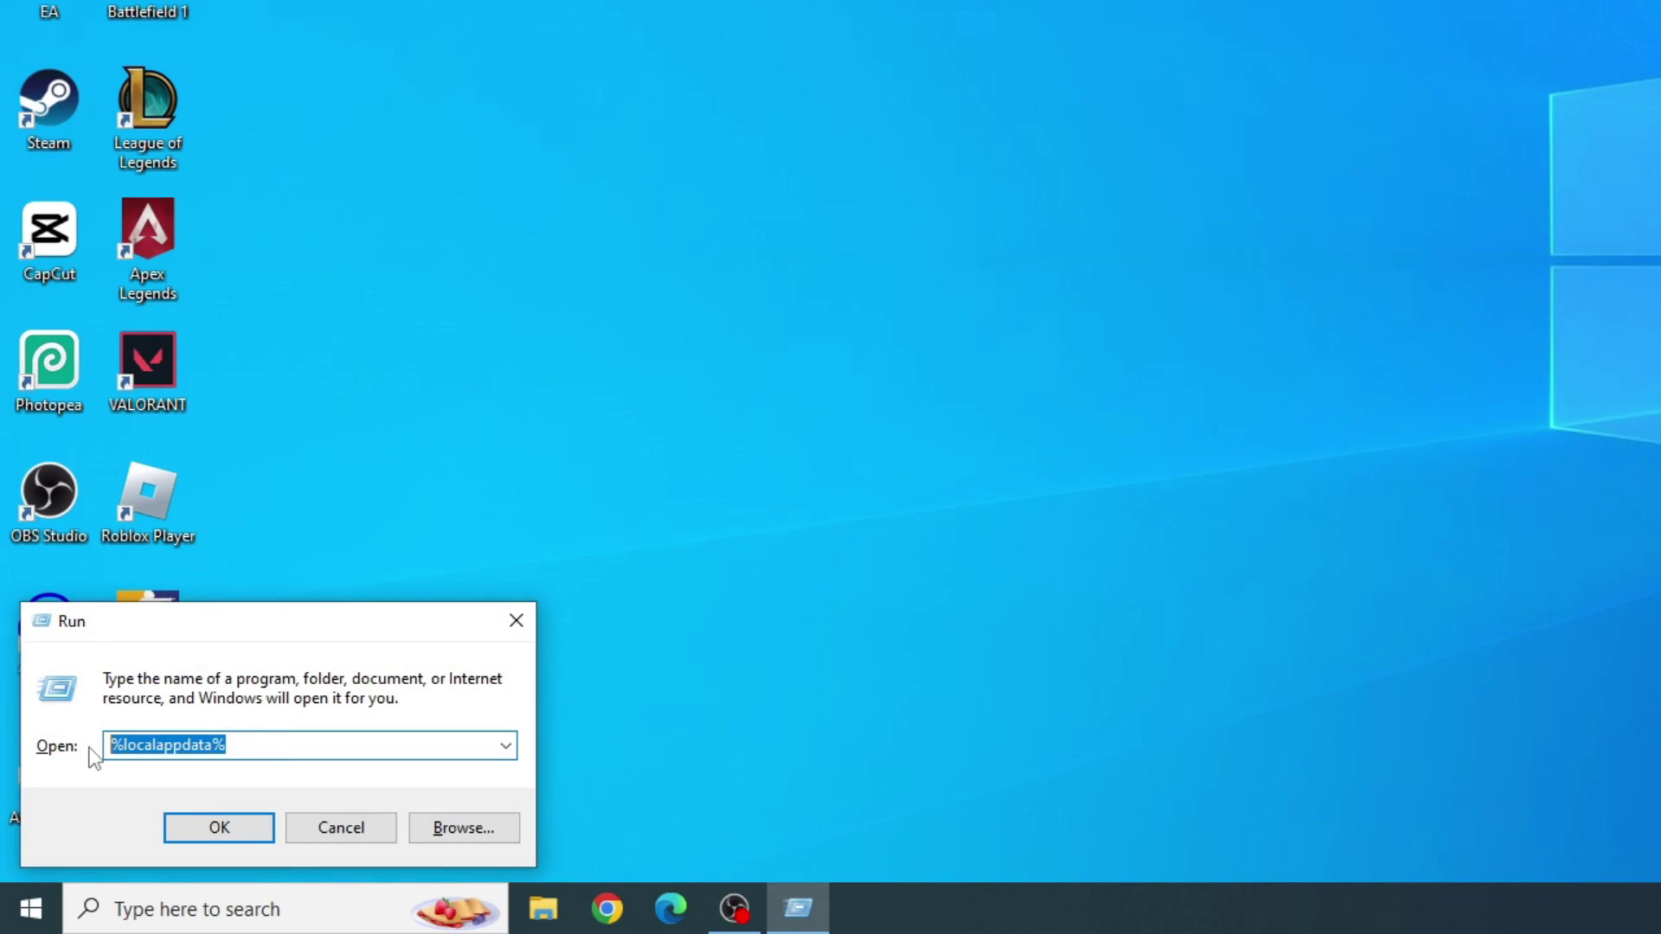
pyautogui.write('%temp')
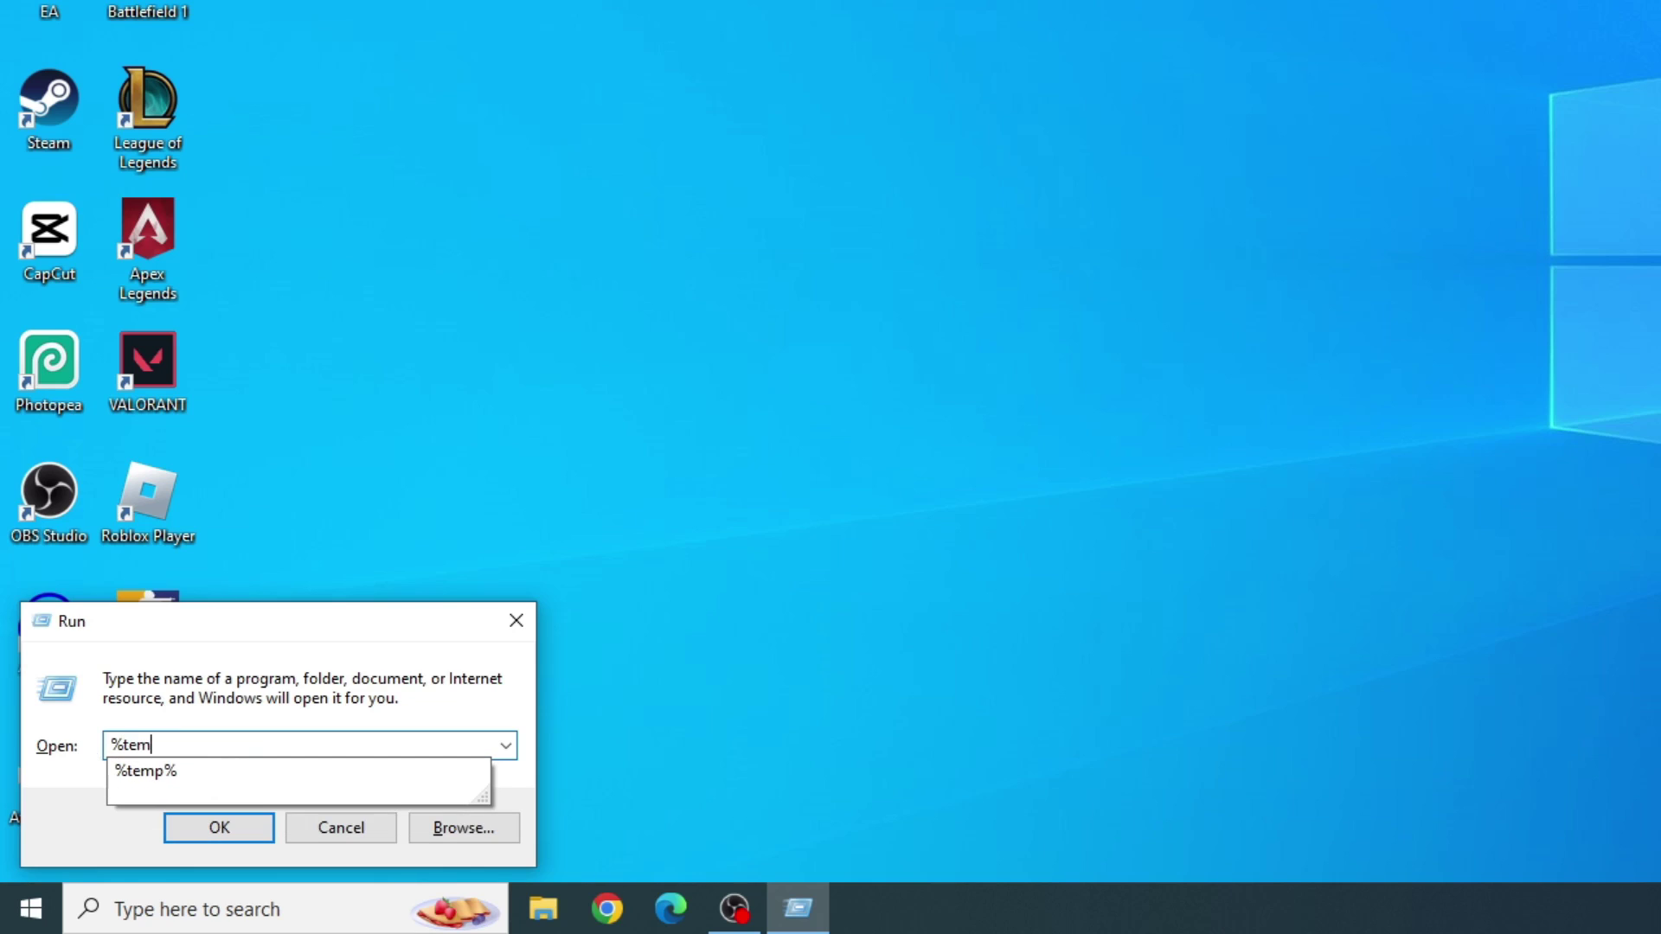
pyautogui.write('%')
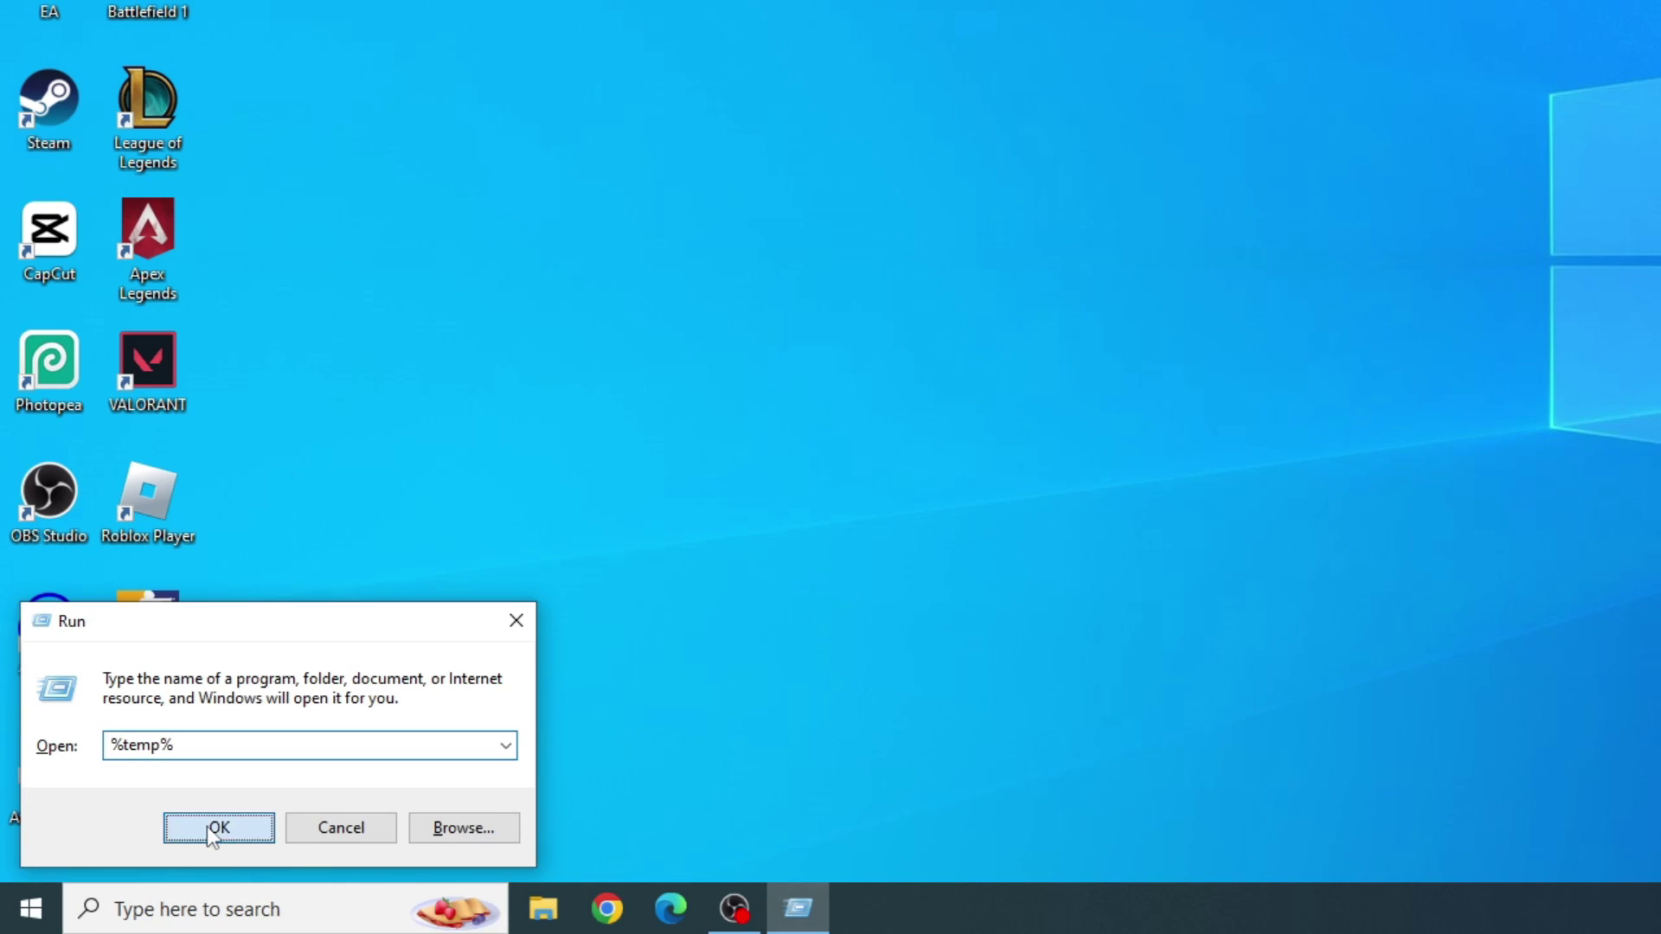
pyautogui.click(206, 827)
pyautogui.click(376, 739)
pyautogui.rightClick(370, 749)
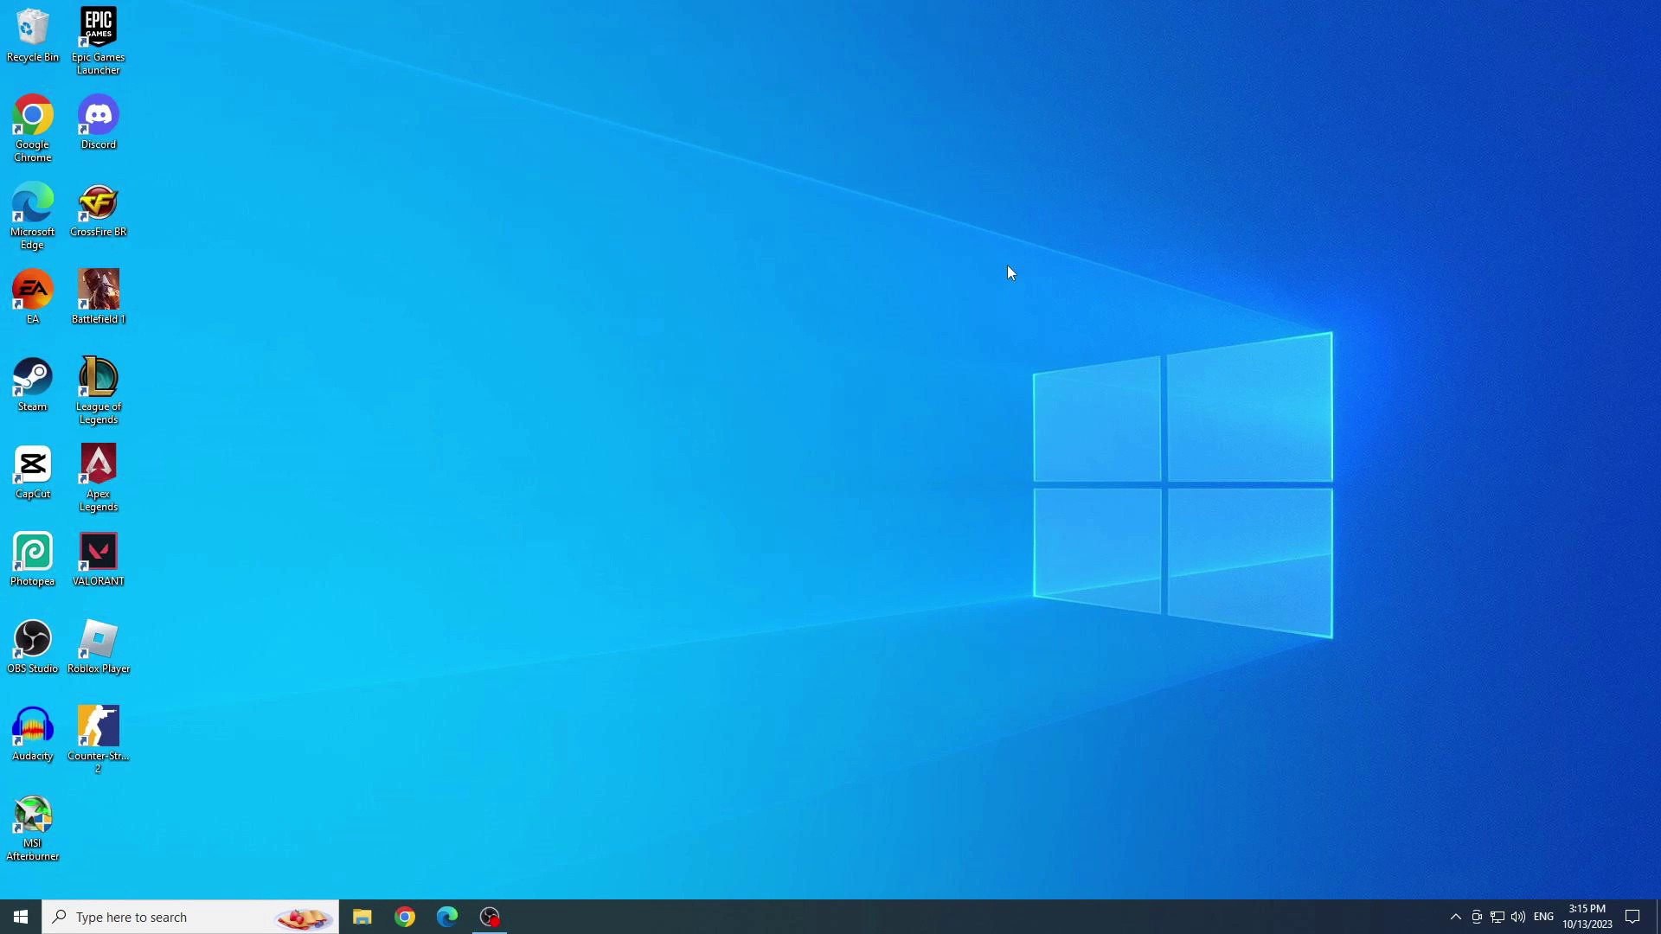
# Search Start for 'roblox' and choose Uninstall on Roblox Player.
pyautogui.click(134, 918)
pyautogui.write('roblox')
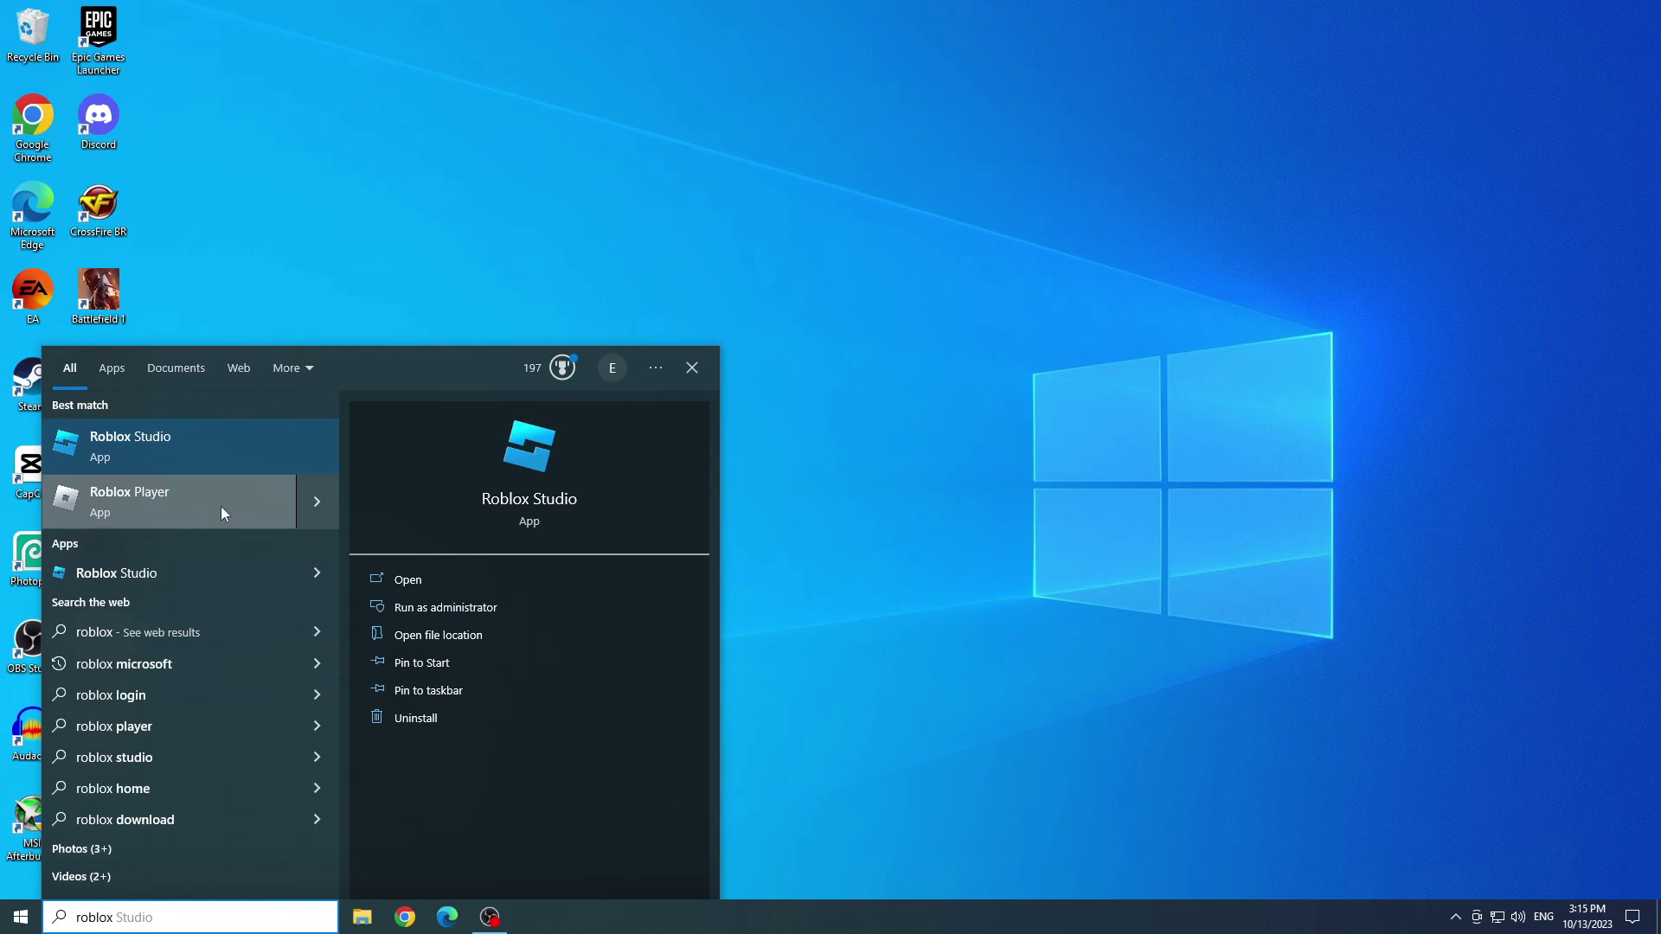
pyautogui.rightClick(198, 509)
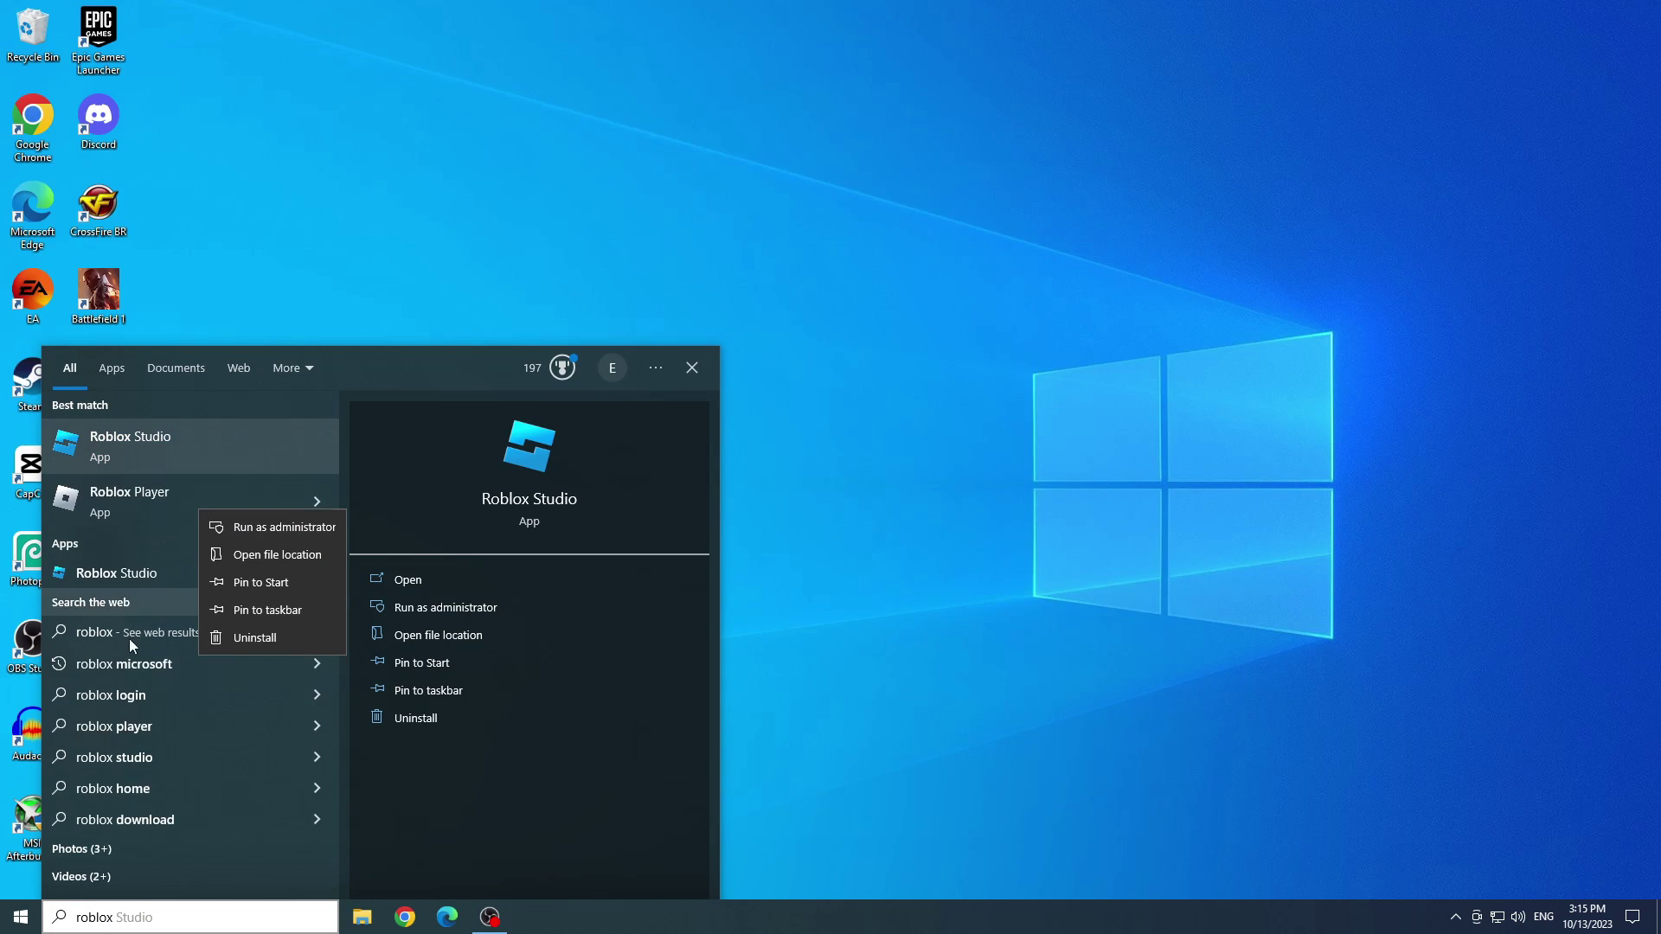
pyautogui.click(261, 643)
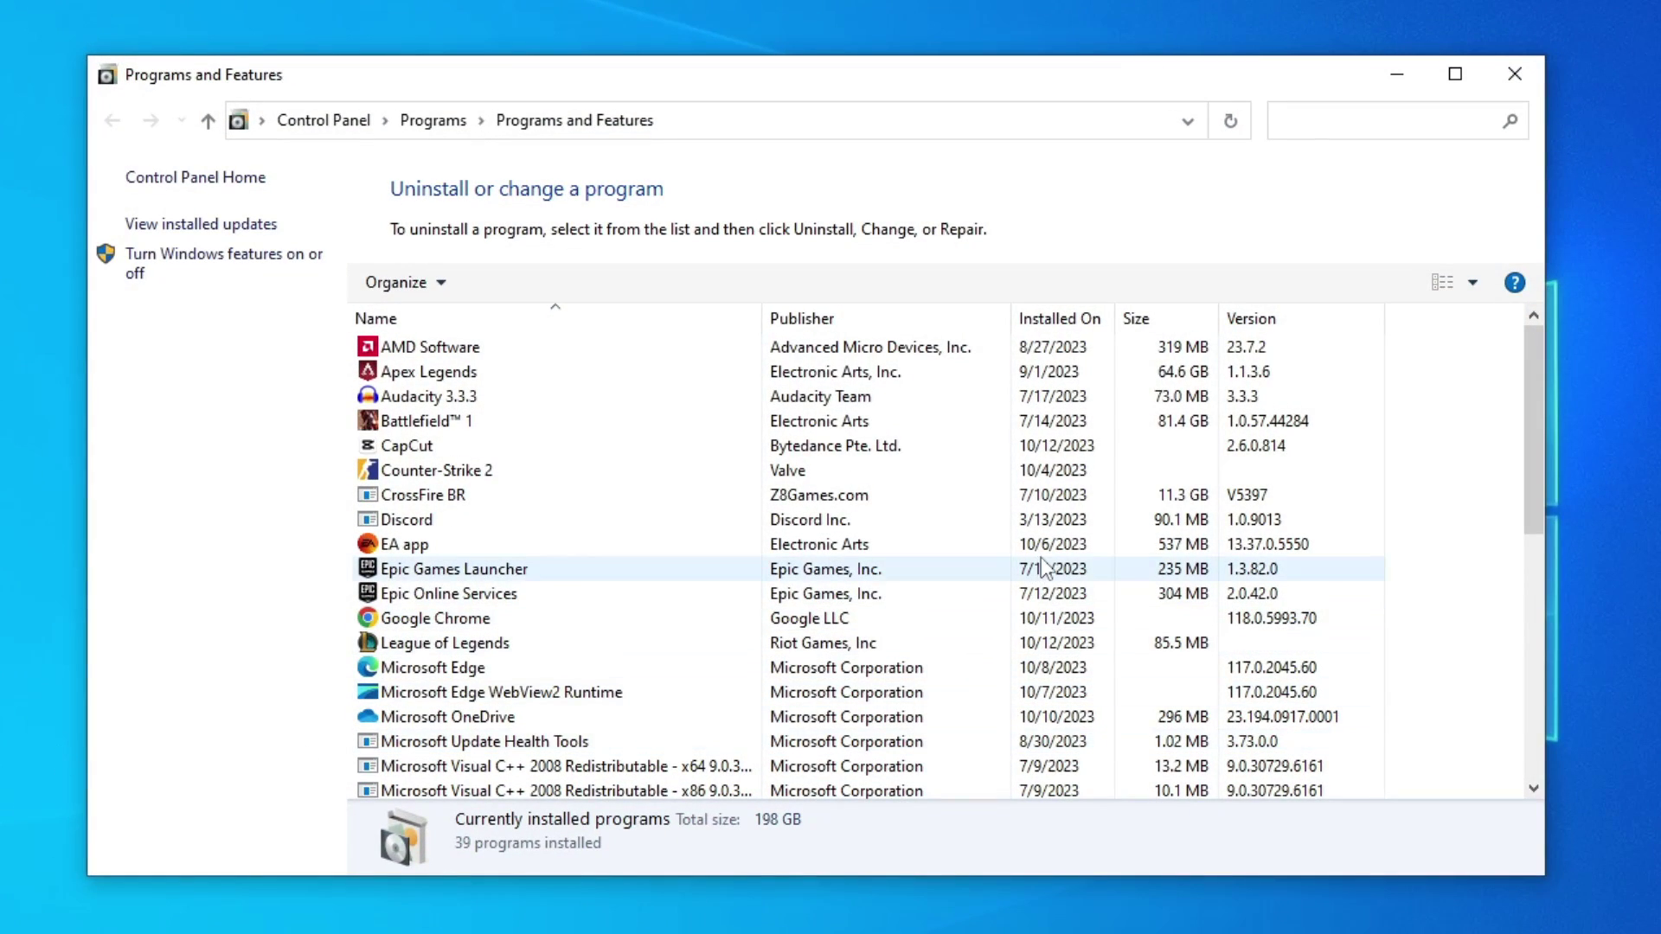
pyautogui.scroll(-3, 1043, 568)
pyautogui.scroll(-2, 1087, 526)
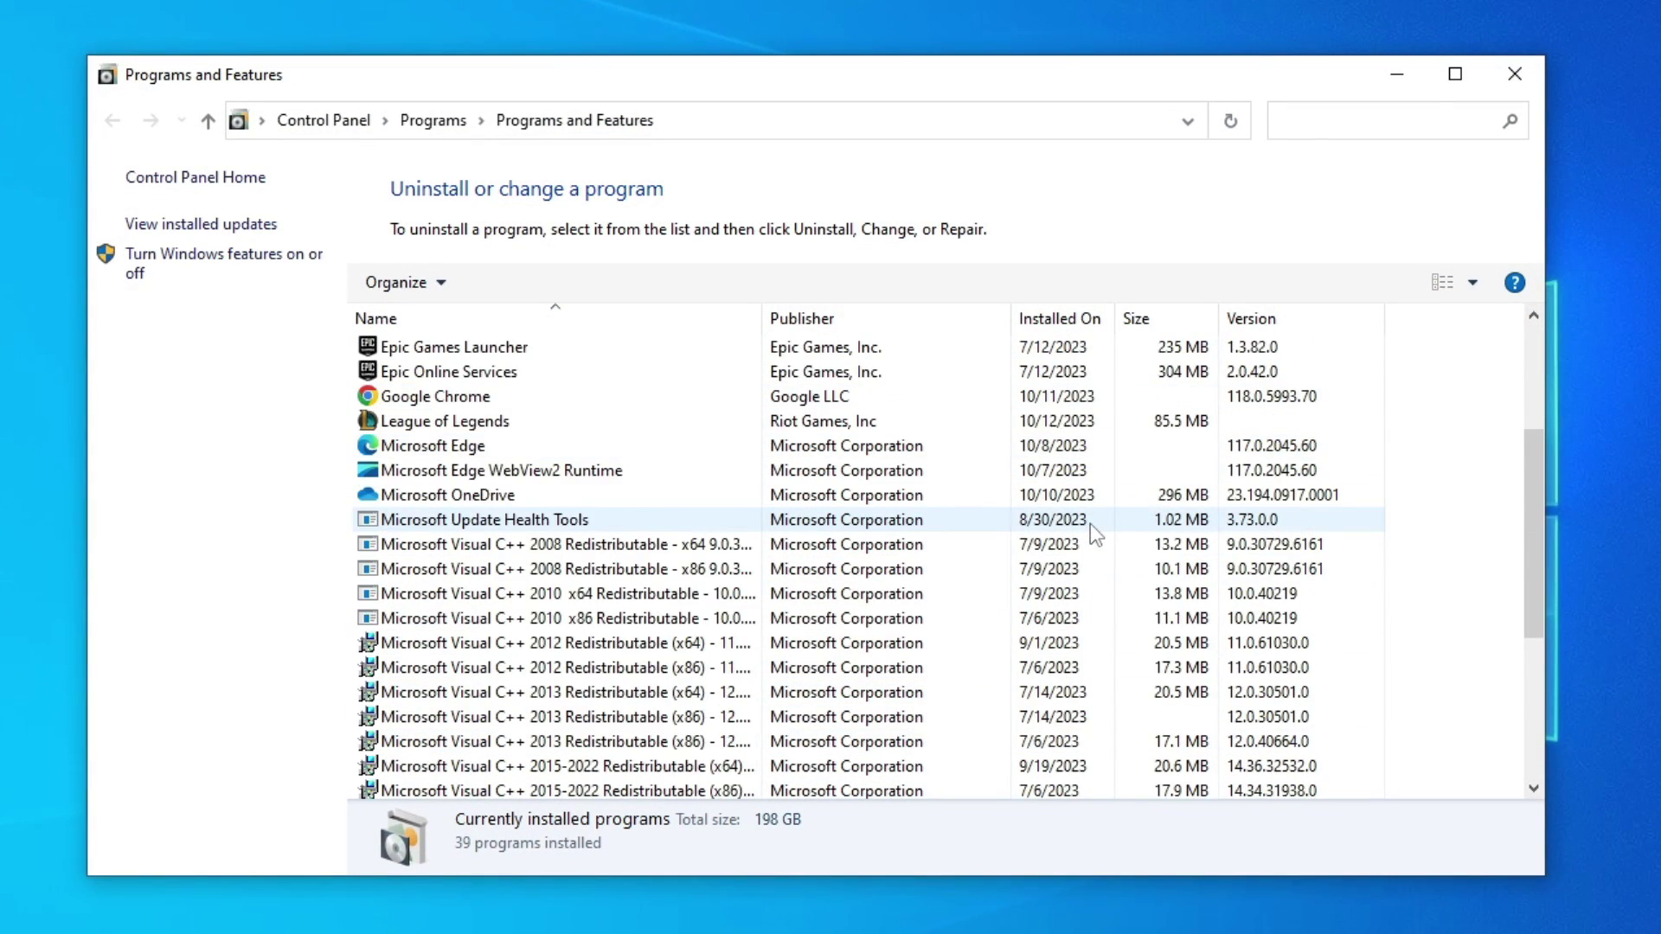
pyautogui.scroll(-5, 1091, 522)
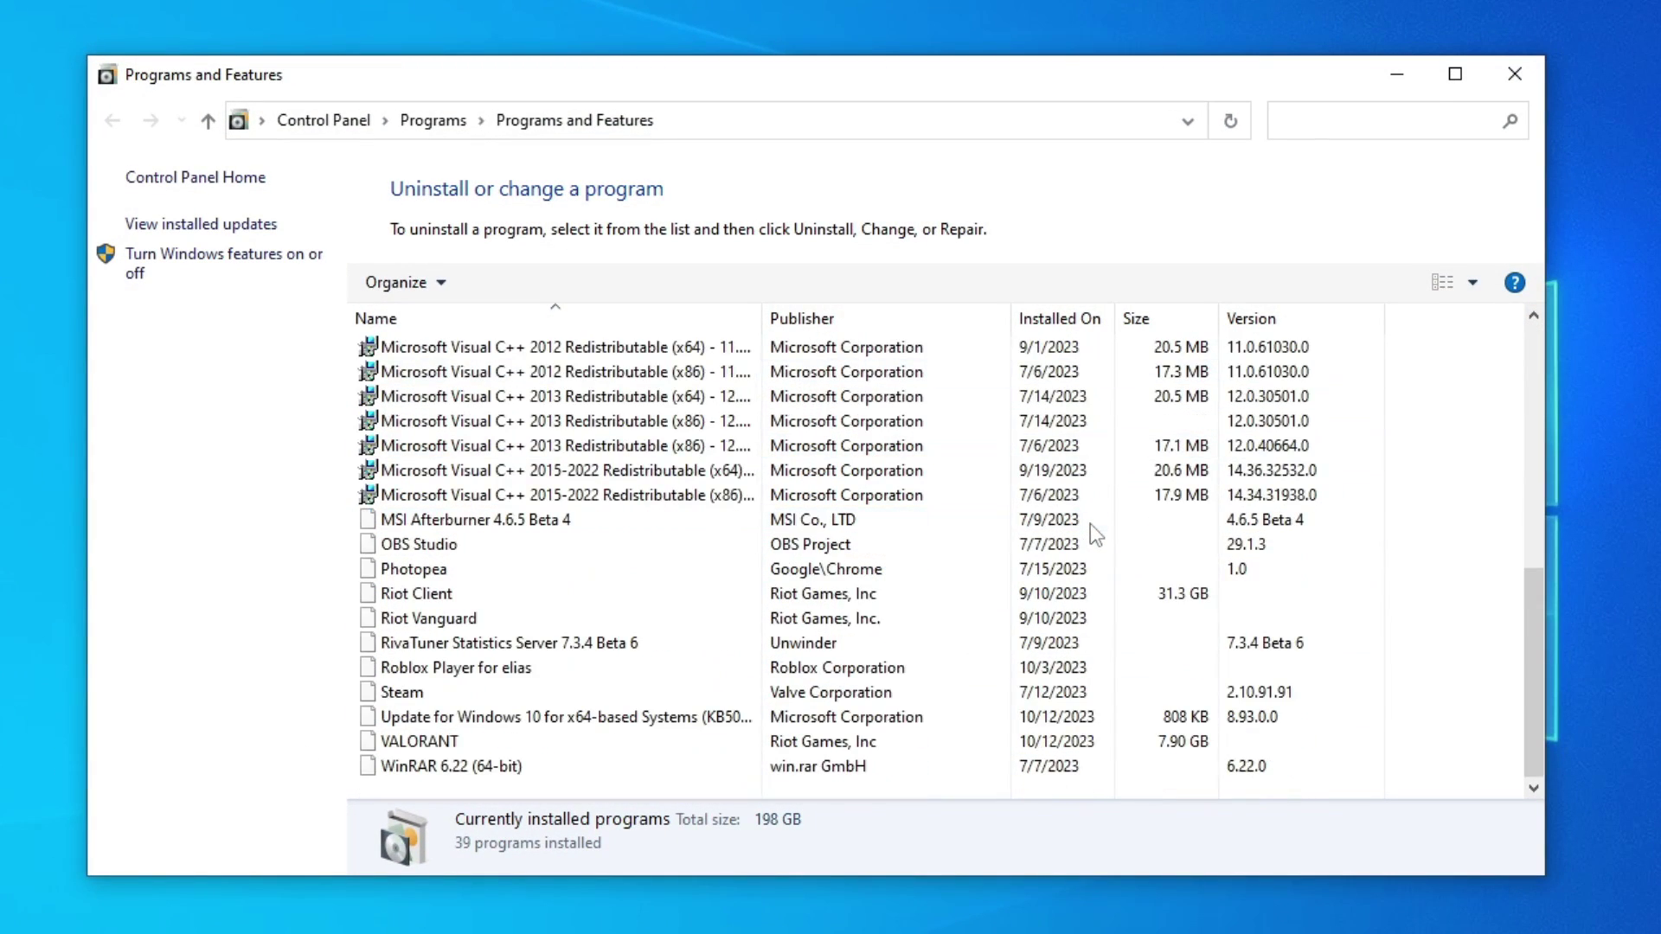
# Uninstall the Roblox Player entry from the Programs and Features list.
pyautogui.rightClick(400, 670)
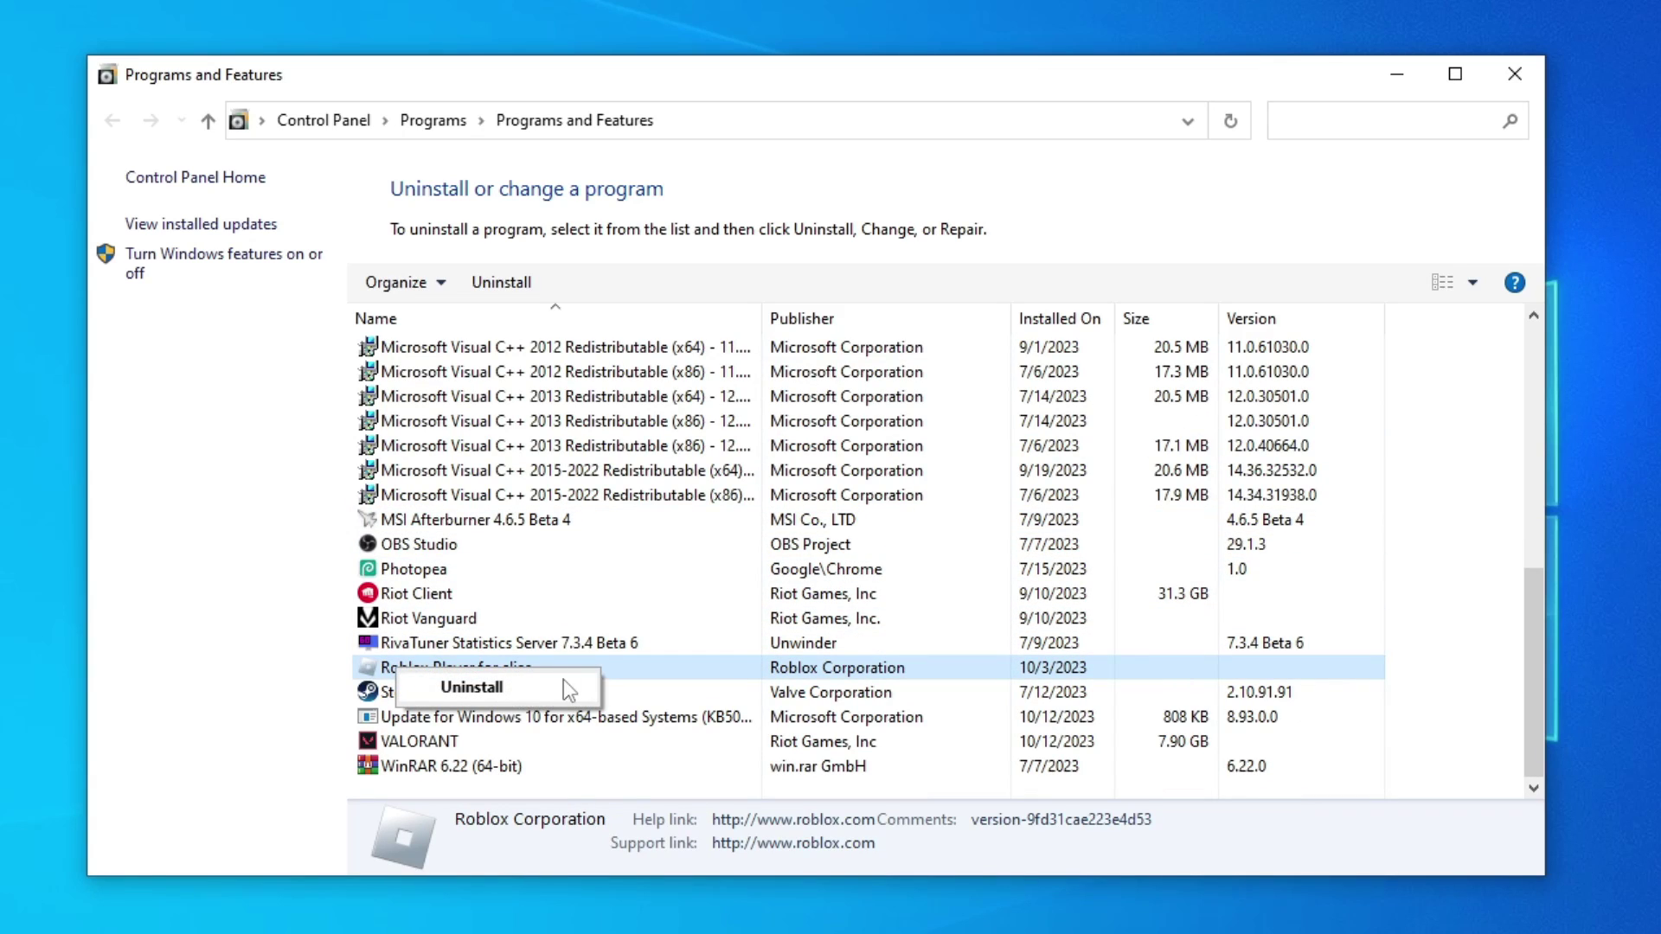
pyautogui.click(325, 529)
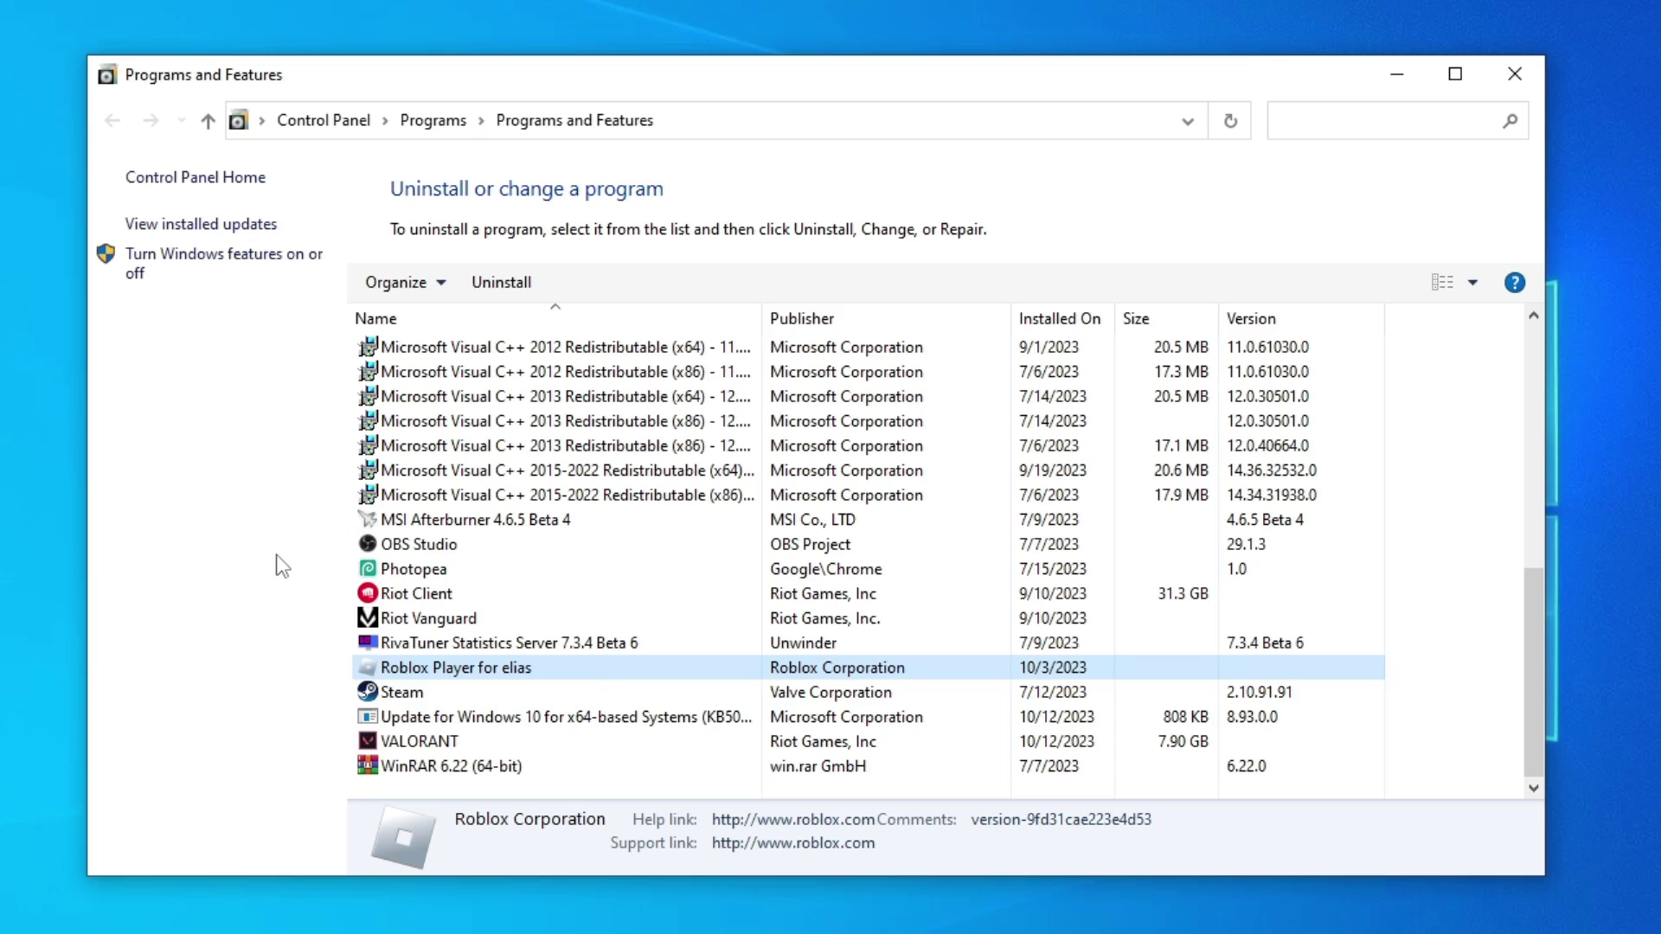